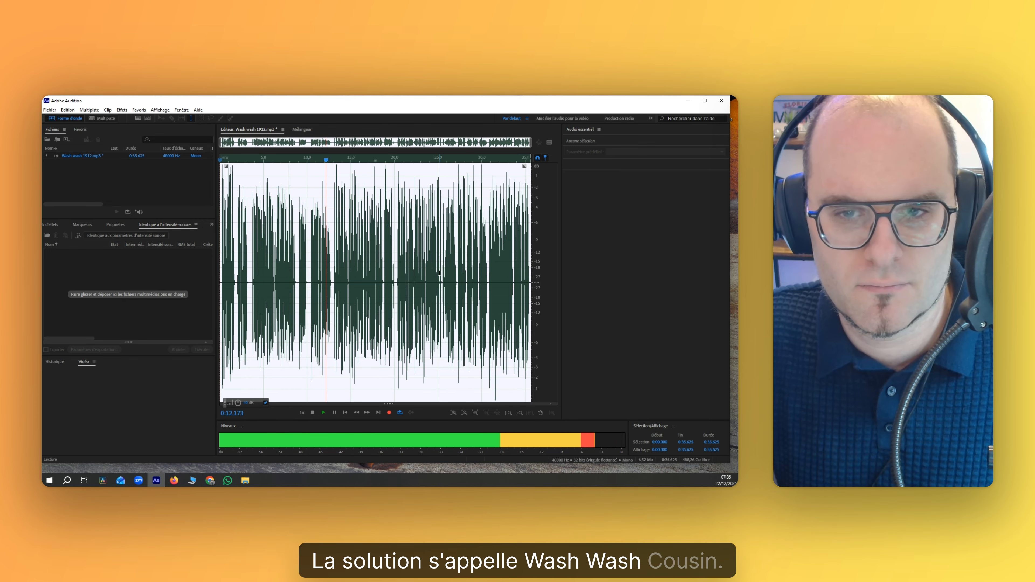
# Switch to Uppbeat in the browser and open the Correct! category of its sound effects
pyautogui.click(490, 269)
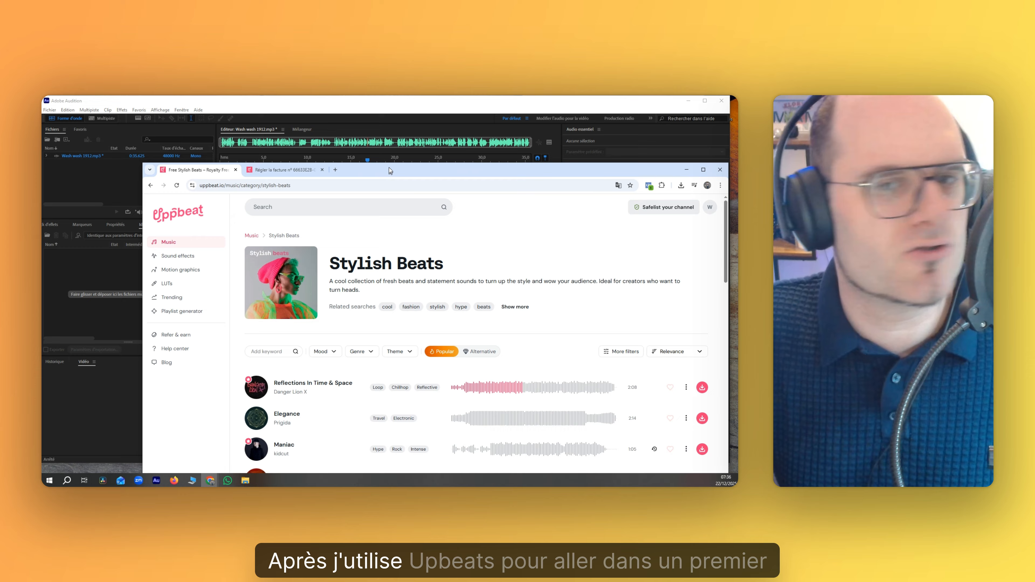
pyautogui.moveTo(391, 171); pyautogui.dragTo(328, 132)
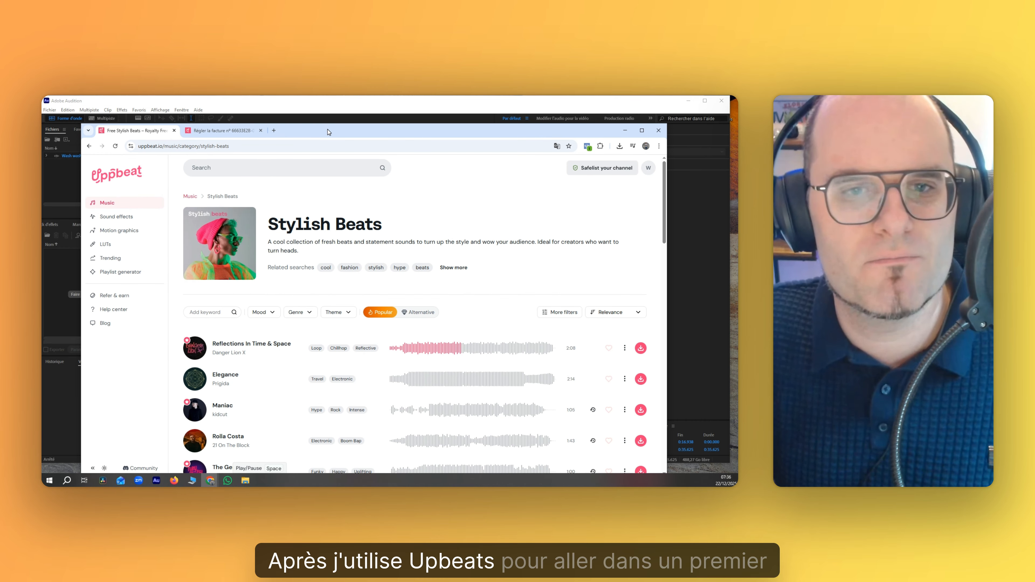
pyautogui.click(117, 216)
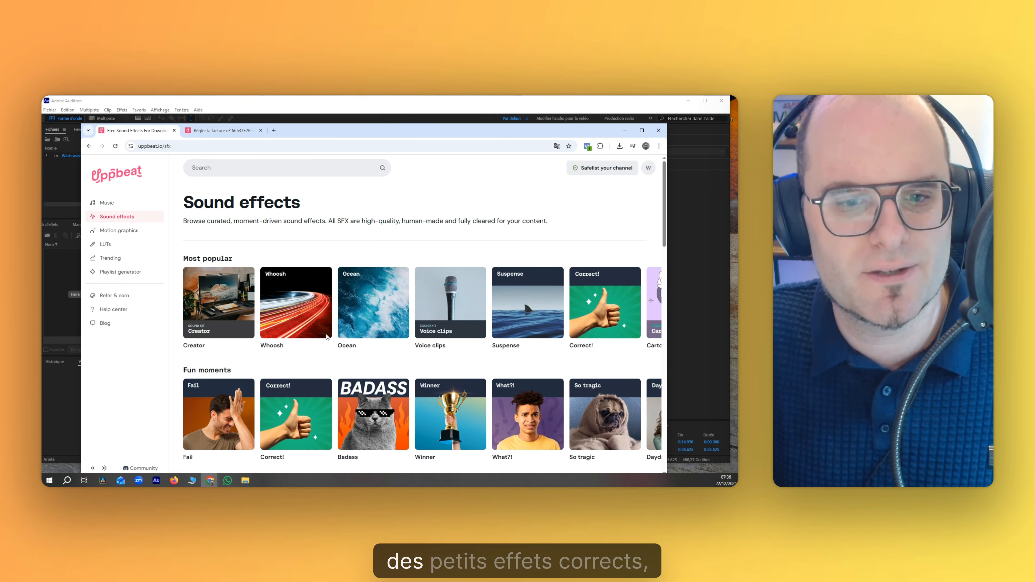
pyautogui.click(605, 302)
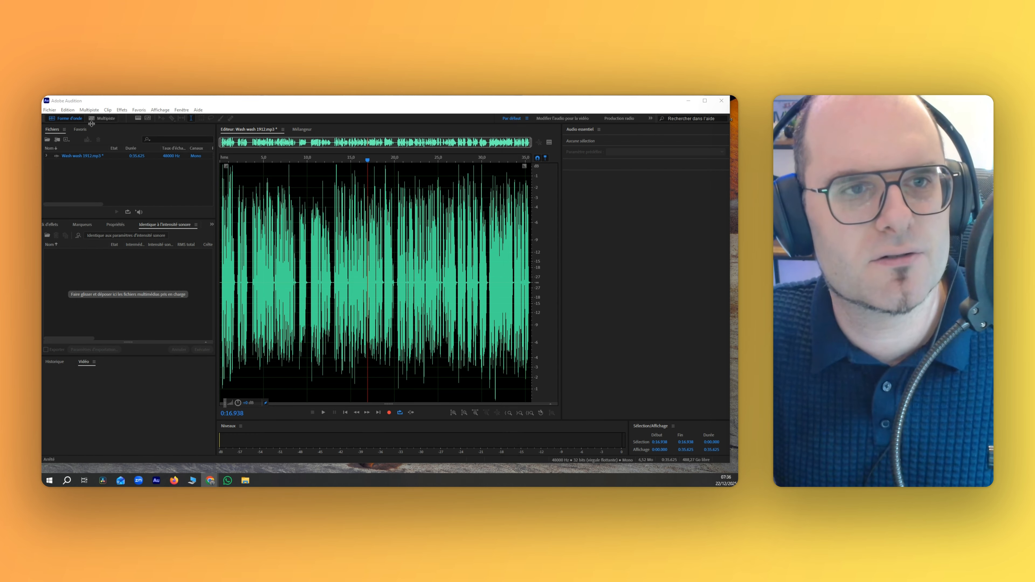
# Create a new multitrack session stored in the Wash Wash cousin folder under 12-Décembre, keeping the default session settings
pyautogui.click(102, 118)
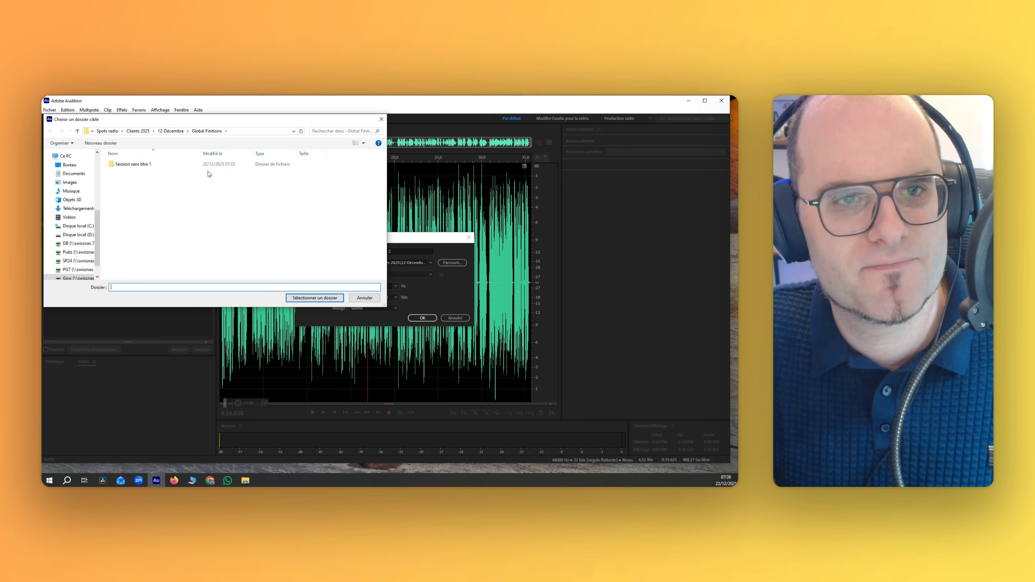
pyautogui.click(169, 131)
pyautogui.scroll(-10, 163, 228)
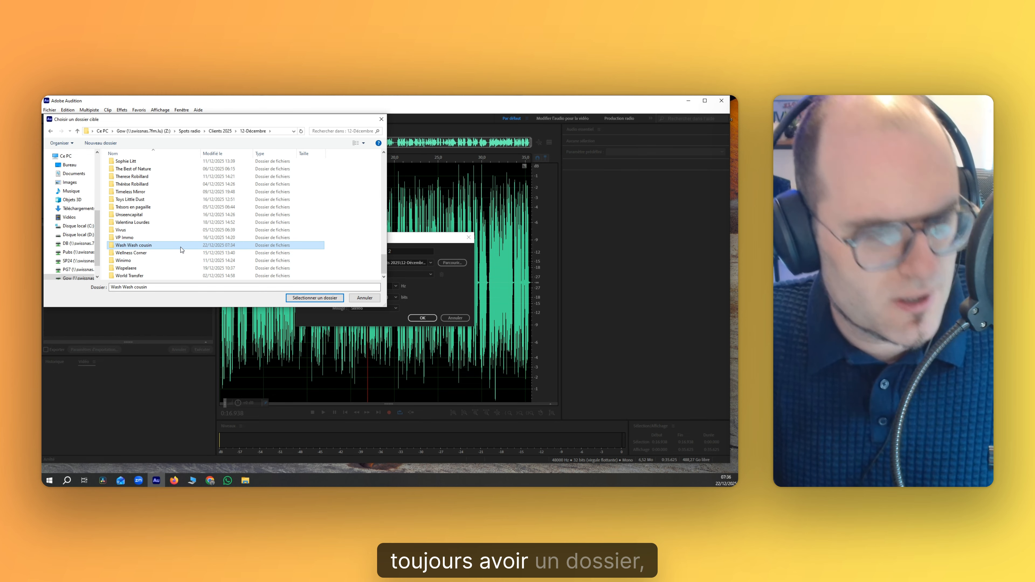
pyautogui.click(150, 245)
pyautogui.doubleClick(151, 247)
pyautogui.click(315, 298)
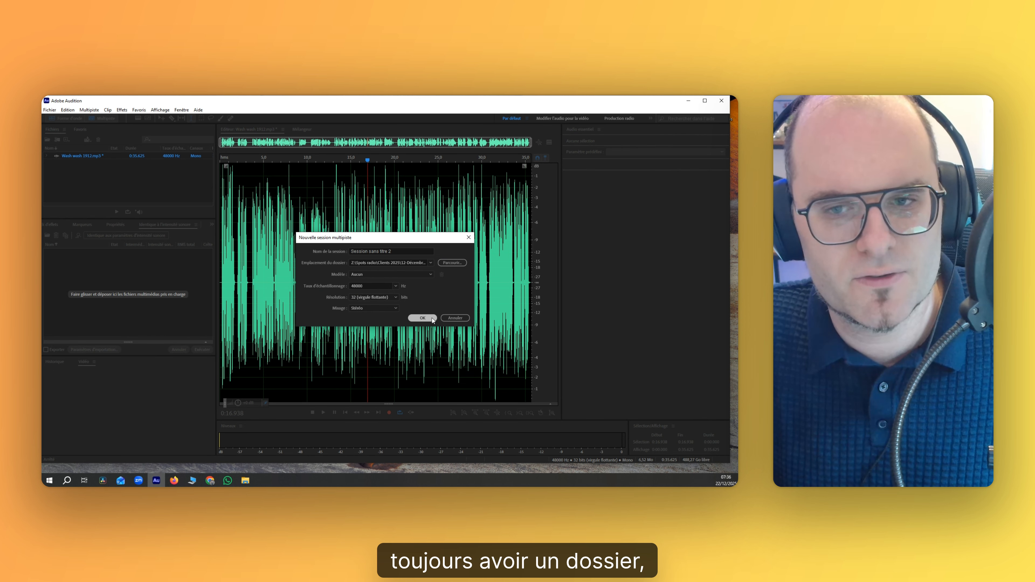
pyautogui.click(422, 318)
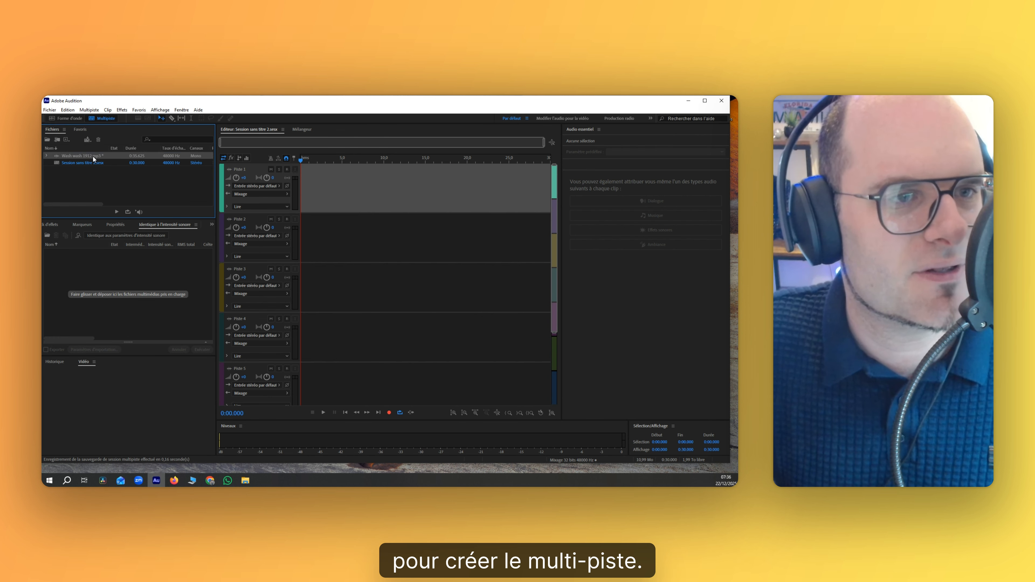
# Place the Wash wash 1912.mp3 voice recording at the start of track 1 and play its opening seconds
pyautogui.moveTo(93, 156); pyautogui.dragTo(355, 201)
pyautogui.press('space')
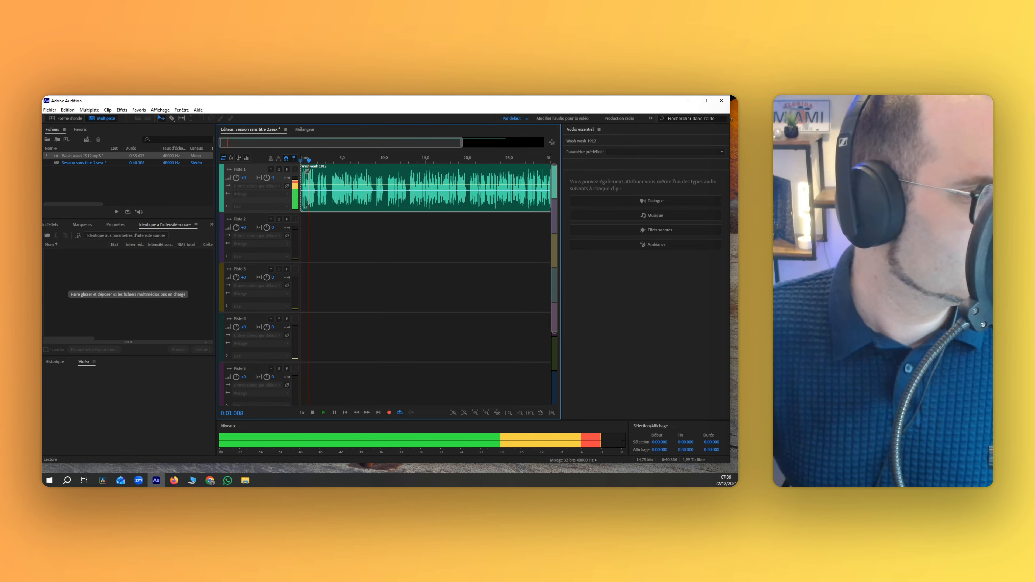
pyautogui.click(331, 274)
pyautogui.click(339, 241)
pyautogui.press('space')
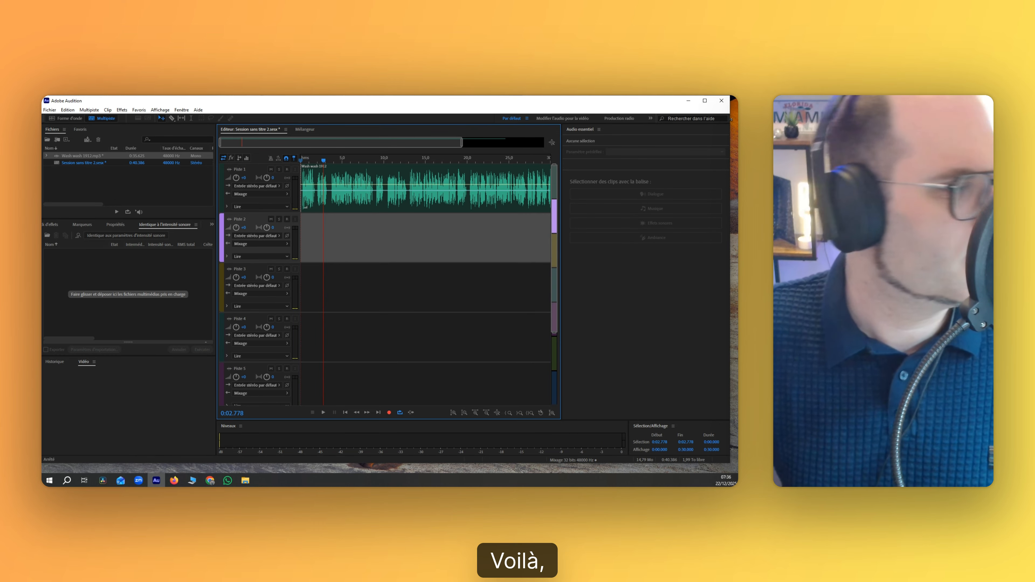
# Add the downloaded trumpet fanfare to track 2 at about 1.3 s, accept the sample rate conversion, and play it with the voice
pyautogui.hotkey('alt', 'Tab')
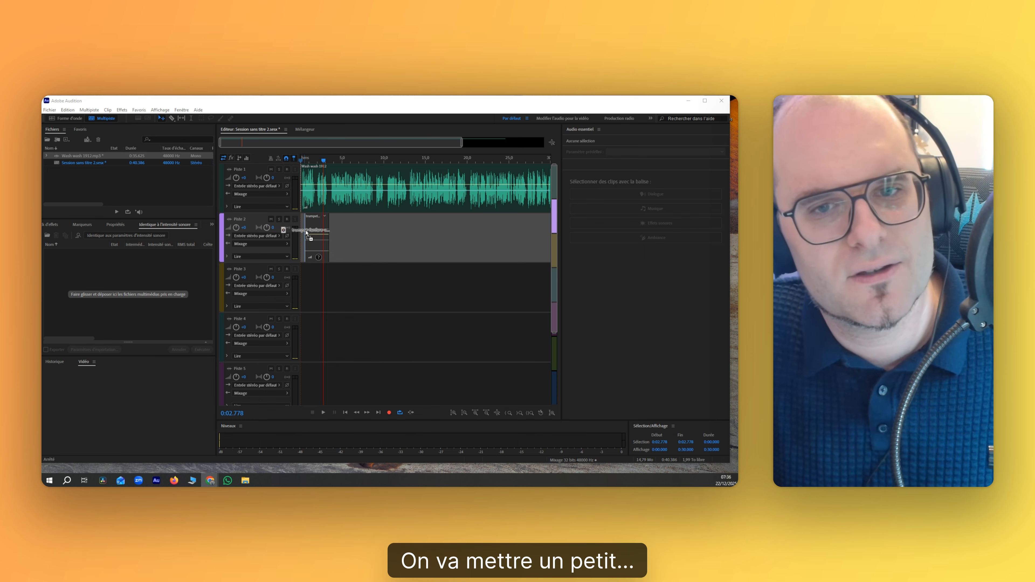
pyautogui.moveTo(313, 232); pyautogui.dragTo(312, 231)
pyautogui.press('Return')
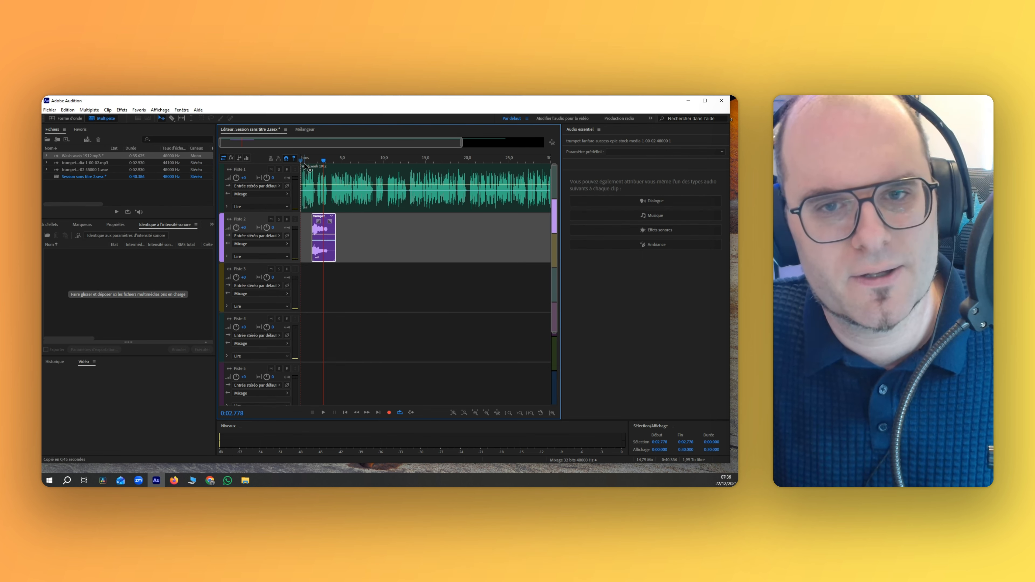
pyautogui.click(307, 169)
pyautogui.press('space')
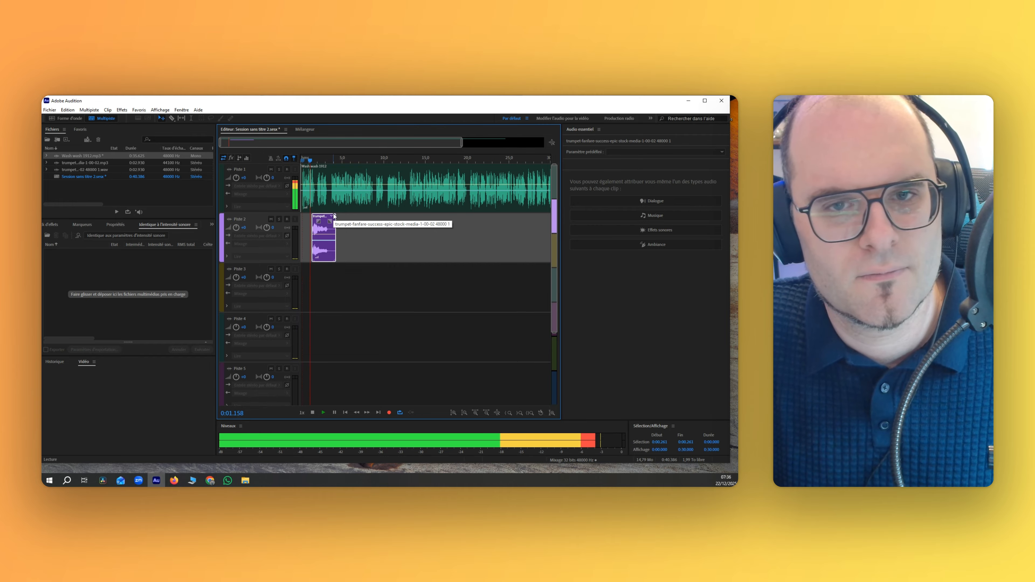
# Shift the trumpet fanfare on track 2 to start at about 1.6 s and check its timing against the voice
pyautogui.moveTo(315, 230); pyautogui.dragTo(319, 229)
pyautogui.click(308, 157)
pyautogui.press('space')
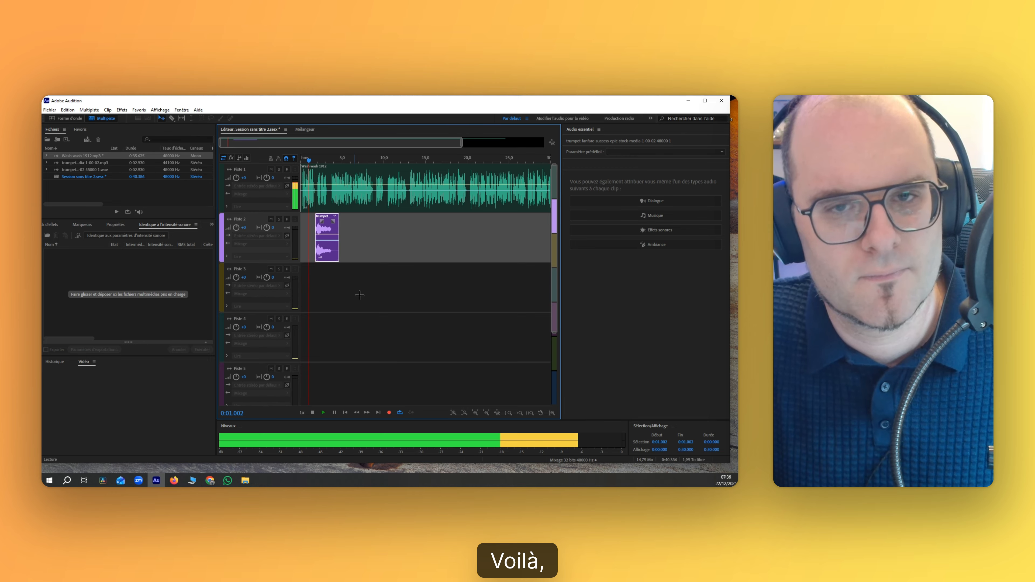
pyautogui.click(464, 414)
pyautogui.press('space')
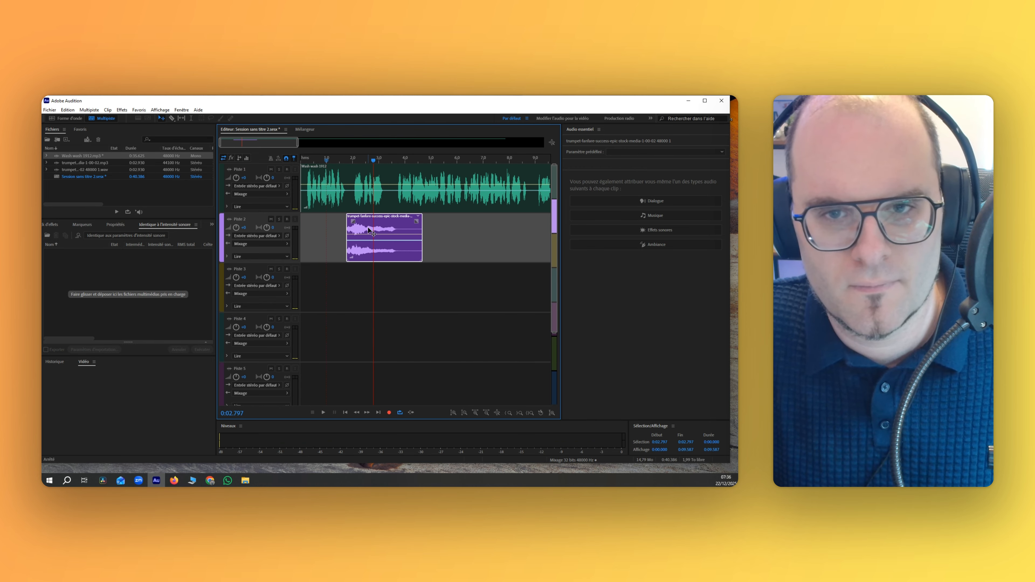
pyautogui.press('space')
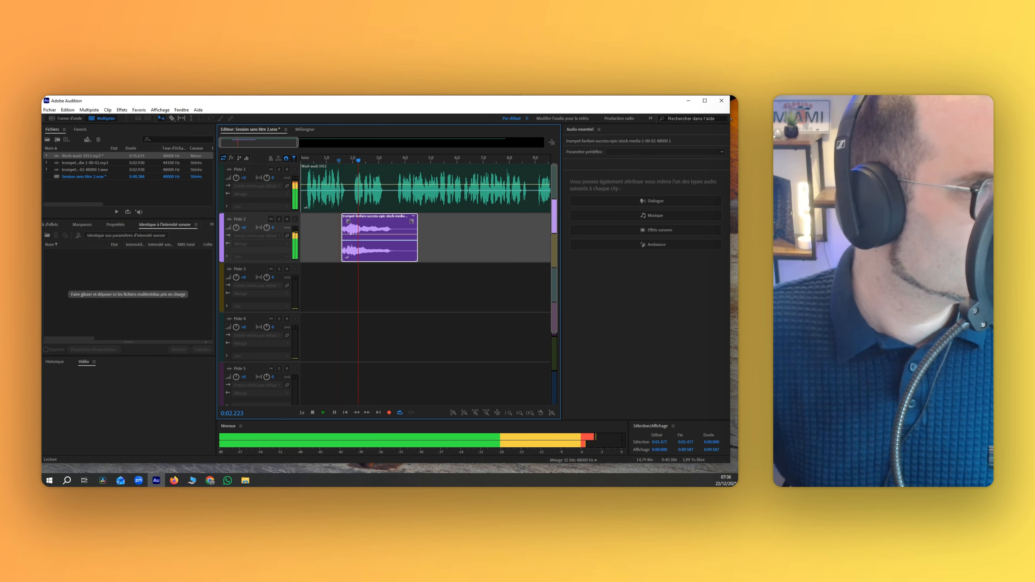
pyautogui.press('space')
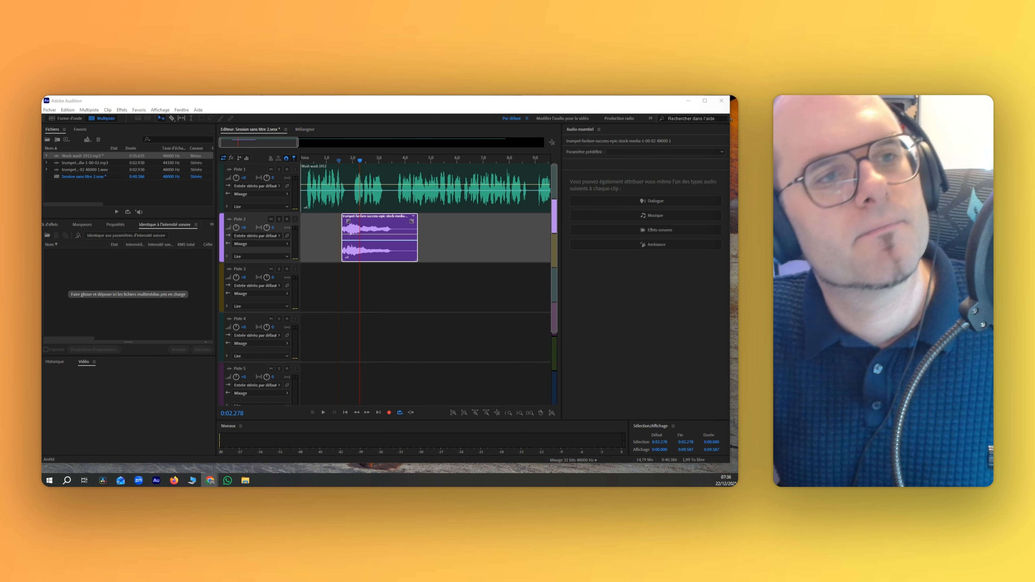
# Add the vinyl scratch stop effect to track 3 at about 3.2 s with sample rate conversion, and play the mix
pyautogui.moveTo(318, 255); pyautogui.dragTo(404, 285)
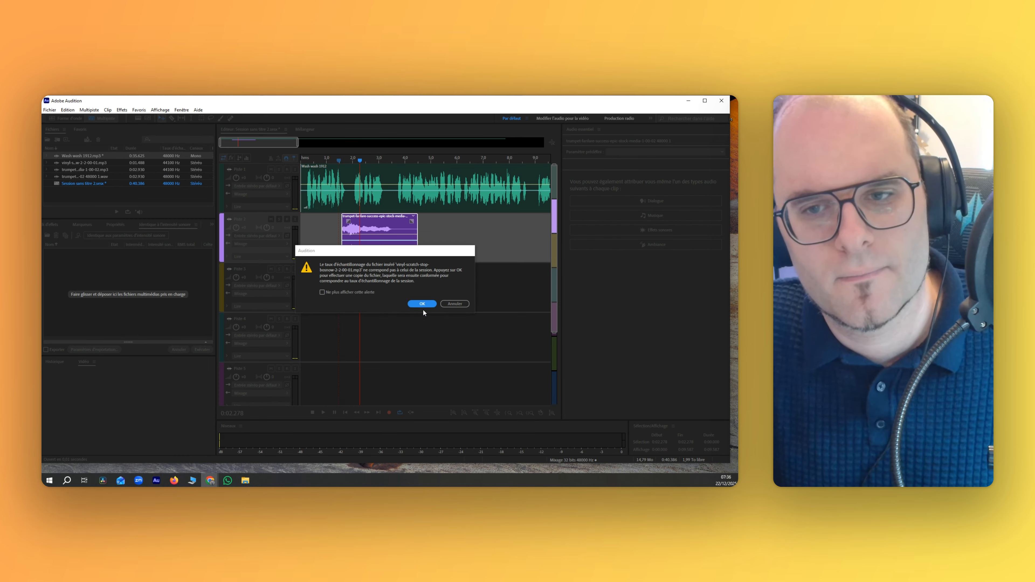
pyautogui.click(423, 305)
pyautogui.click(324, 159)
pyautogui.press('space')
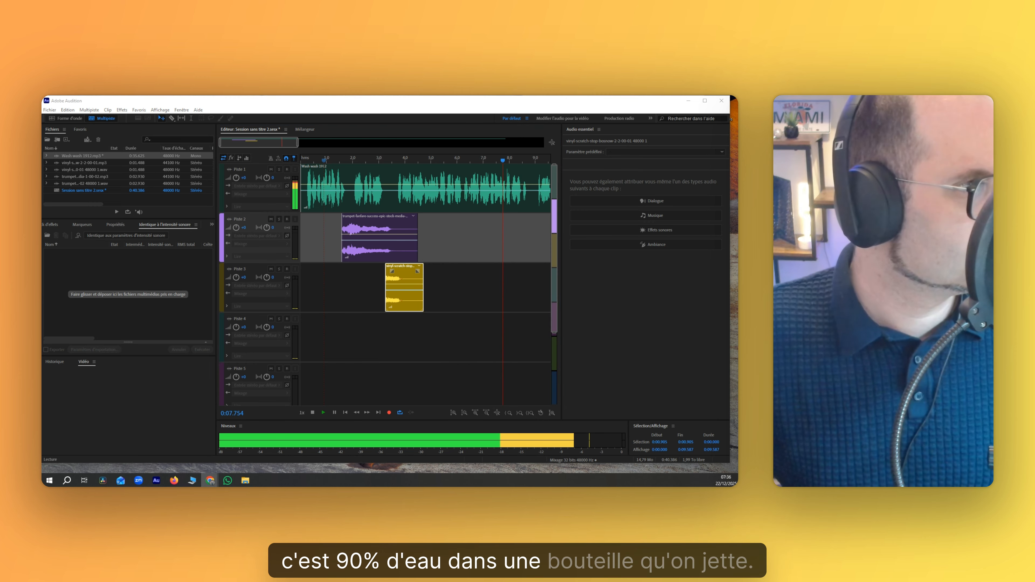
pyautogui.click(453, 238)
pyautogui.press('space')
pyautogui.moveTo(298, 142); pyautogui.dragTo(501, 153)
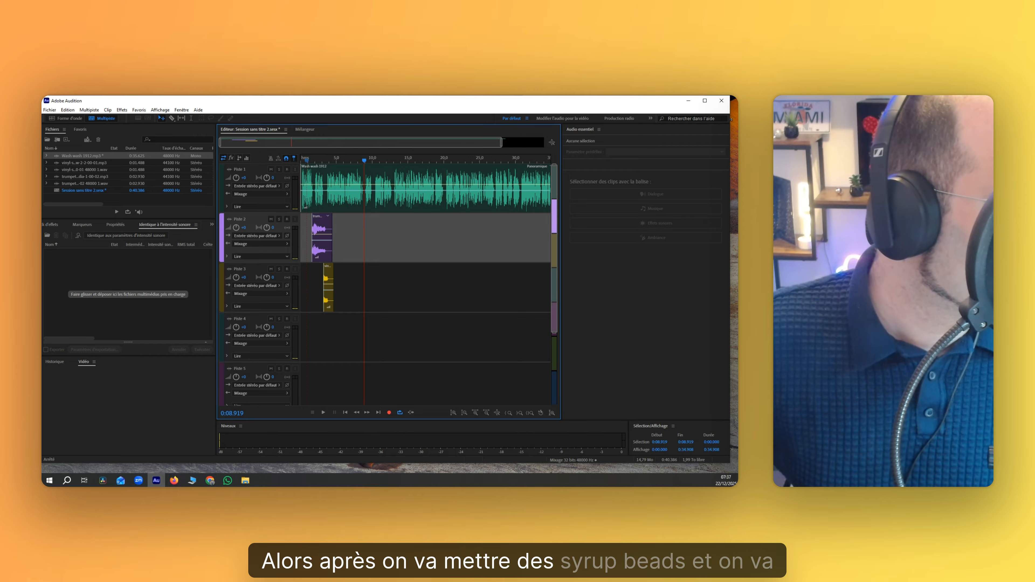
# Switch back to Uppbeat and search the music library for "pop"
pyautogui.click(210, 480)
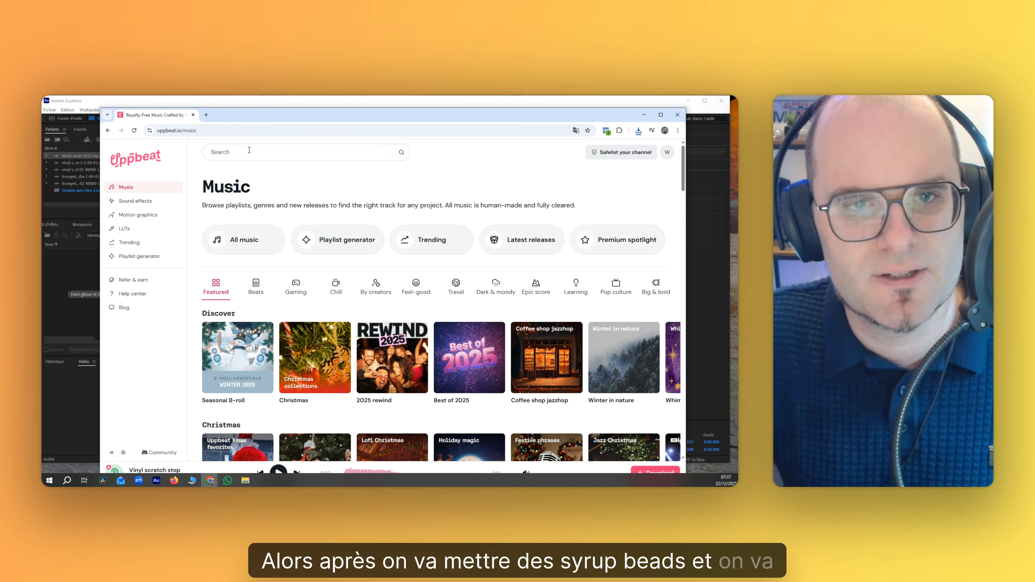
pyautogui.click(249, 151)
pyautogui.write('pop')
pyautogui.press('Return')
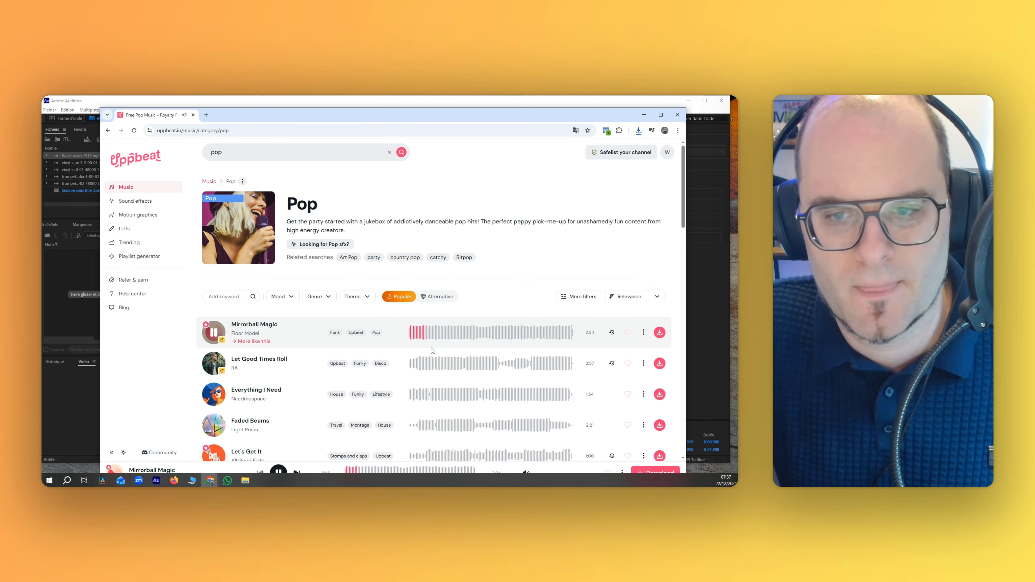
# Preview several tracks in the pop results, including Let Good Times Roll, Everything I Need and Seaside, as background music candidates
pyautogui.click(419, 364)
pyautogui.click(422, 395)
pyautogui.scroll(-2, 423, 316)
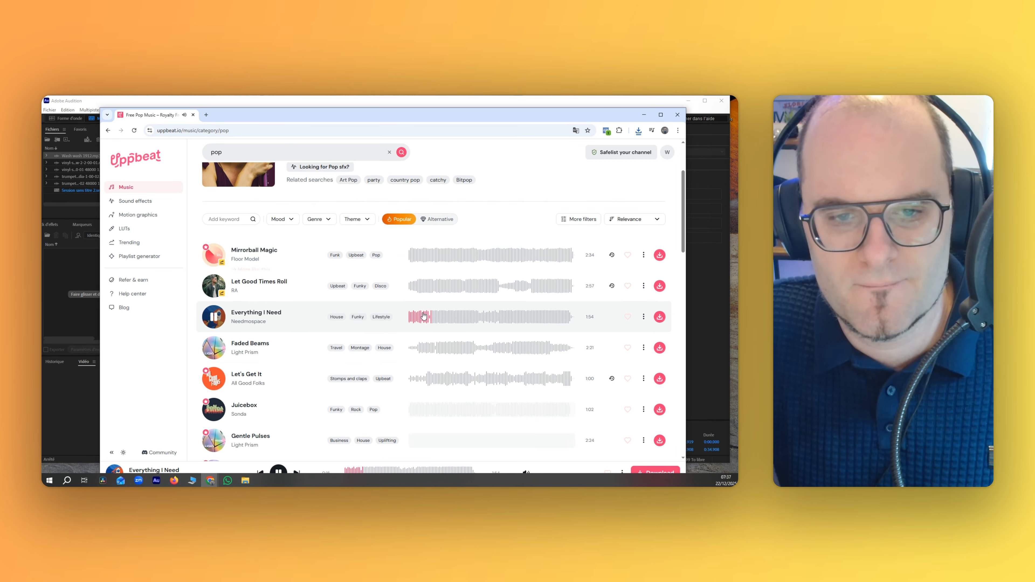
pyautogui.scroll(-1, 424, 316)
pyautogui.moveTo(410, 116); pyautogui.dragTo(323, 114)
pyautogui.click(325, 382)
pyautogui.click(341, 439)
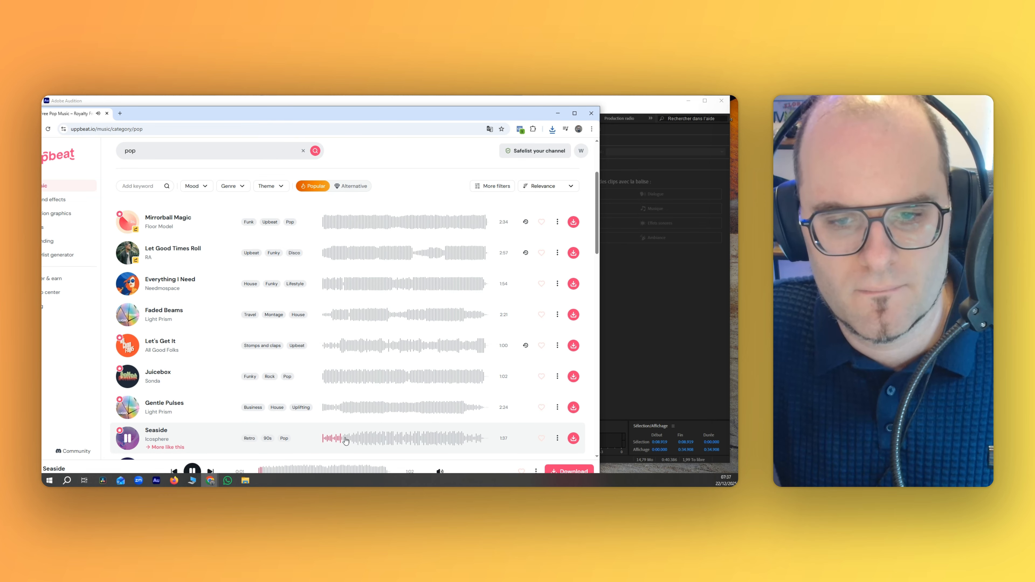
pyautogui.scroll(-3, 341, 387)
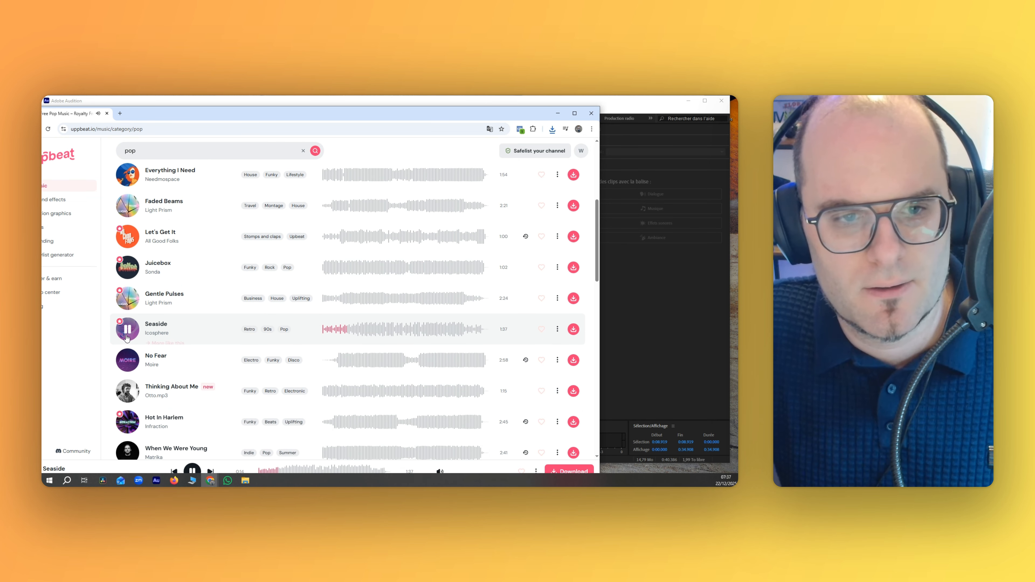
pyautogui.click(126, 338)
pyautogui.moveTo(272, 115); pyautogui.dragTo(42, 115)
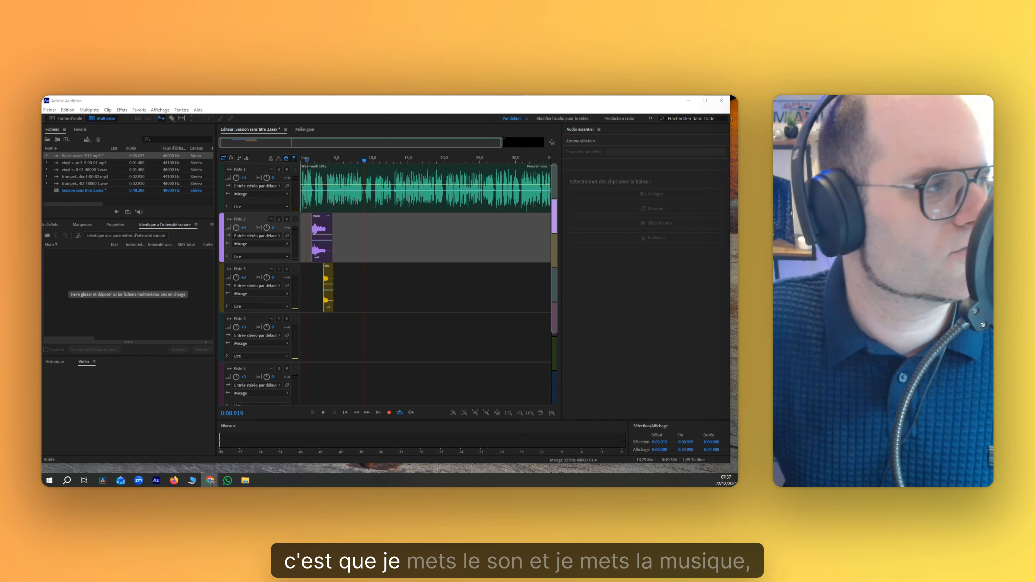
# Return to the Audition session and play the voice from about 5 s to test which music suits it
pyautogui.click(351, 164)
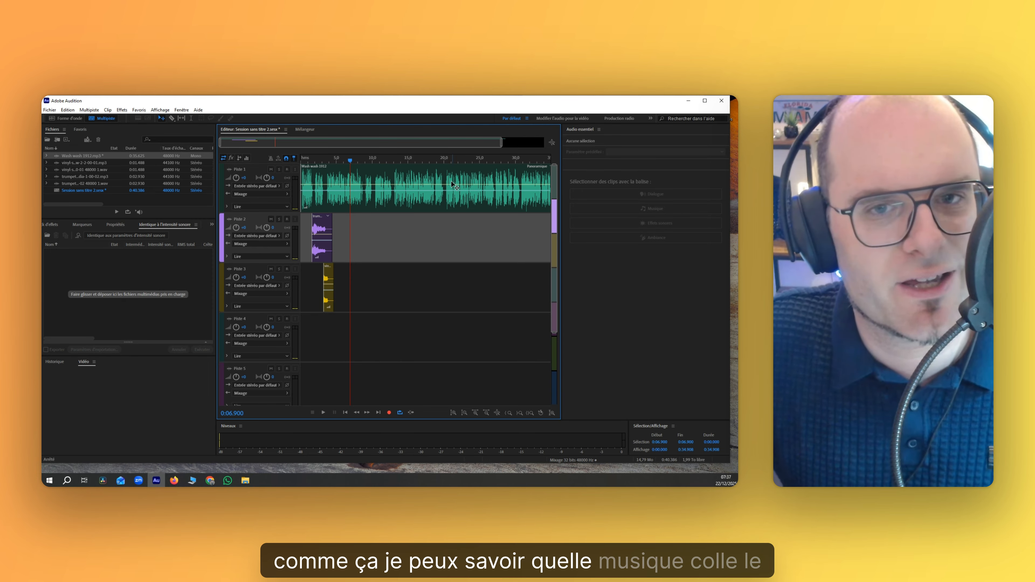
pyautogui.click(337, 163)
pyautogui.press('space')
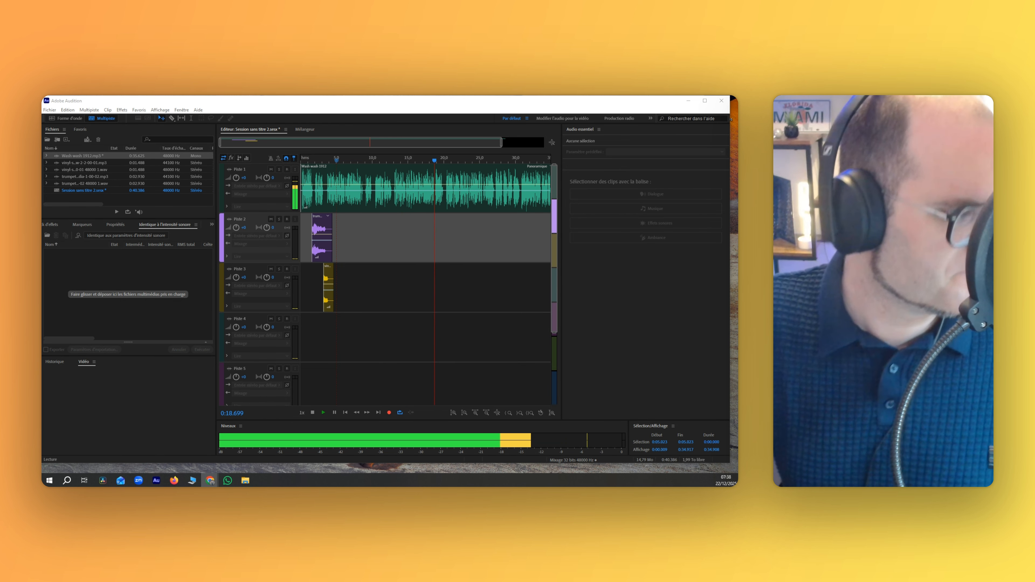
pyautogui.press('space')
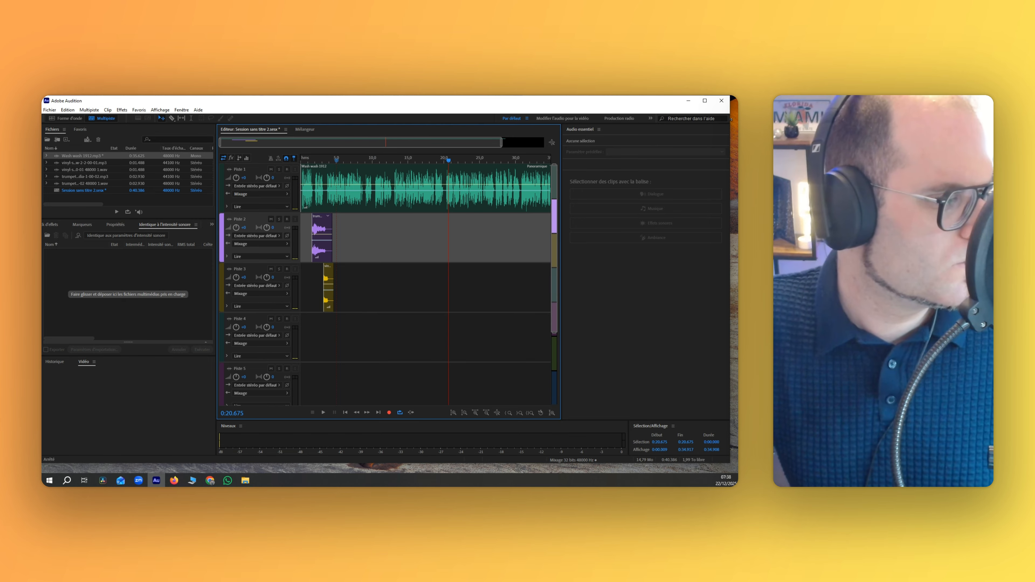
# Add the downloaded "wait-up" music file to track 3 after the vinyl scratch and accept the sample rate conversion
pyautogui.hotkey('alt', 'Tab')
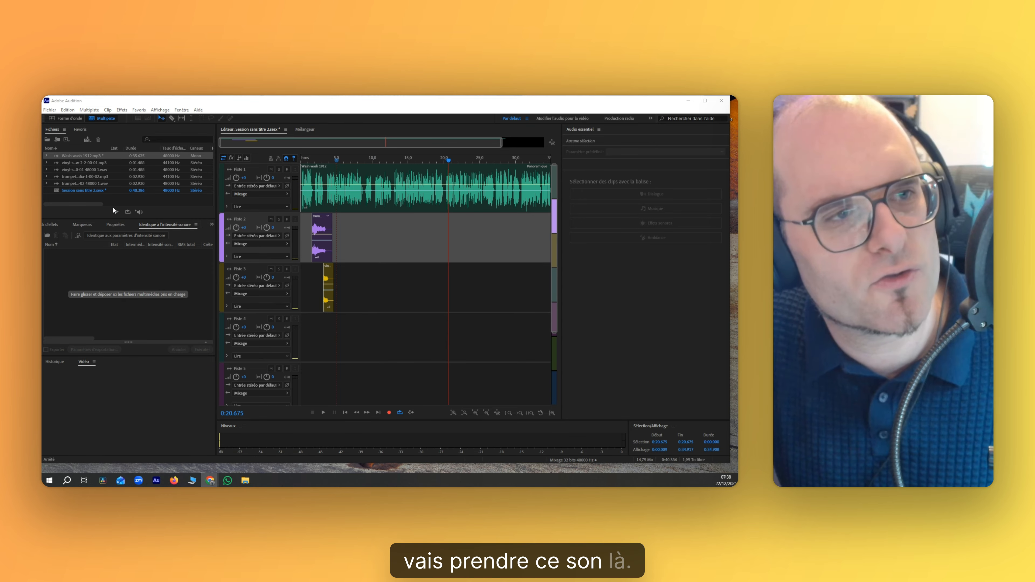
pyautogui.click(247, 481)
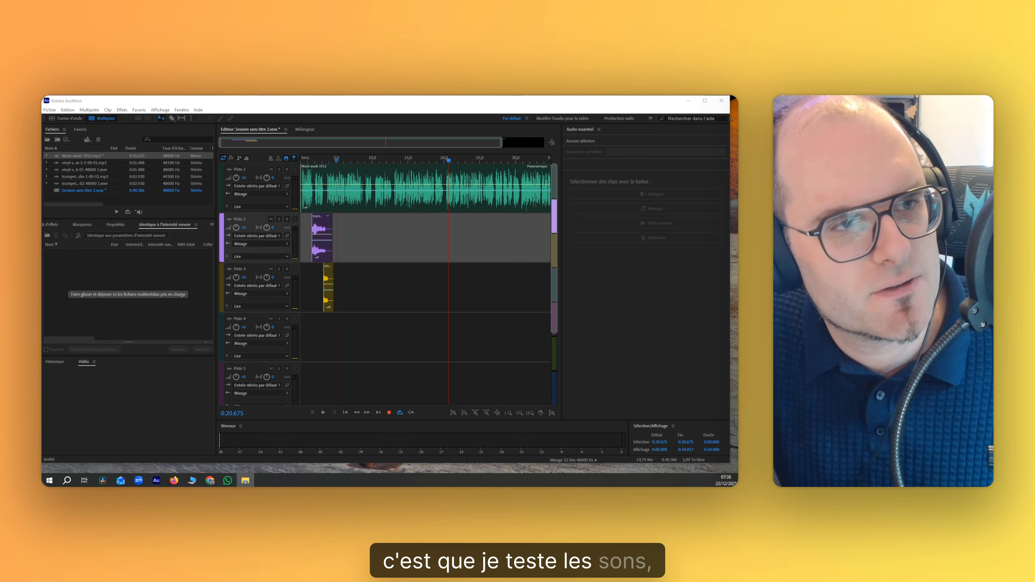
pyautogui.hotkey('alt', 'Tab')
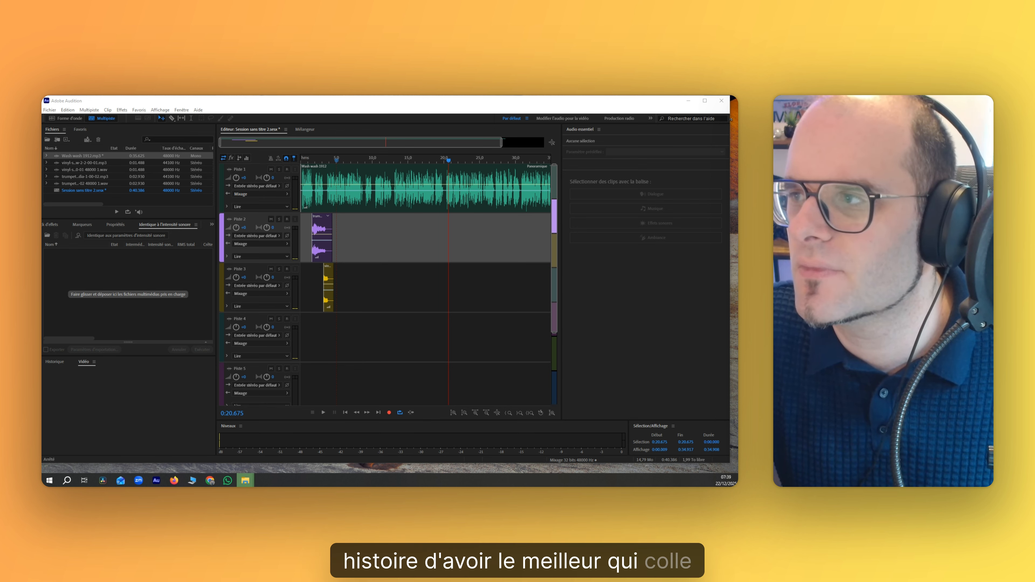
pyautogui.moveTo(730, 261); pyautogui.dragTo(399, 260)
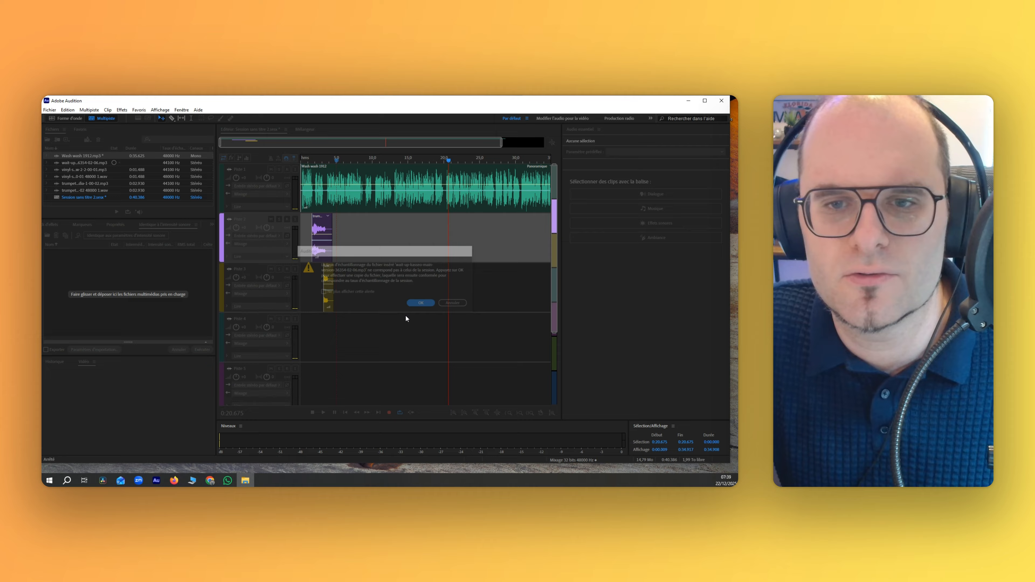
pyautogui.click(421, 304)
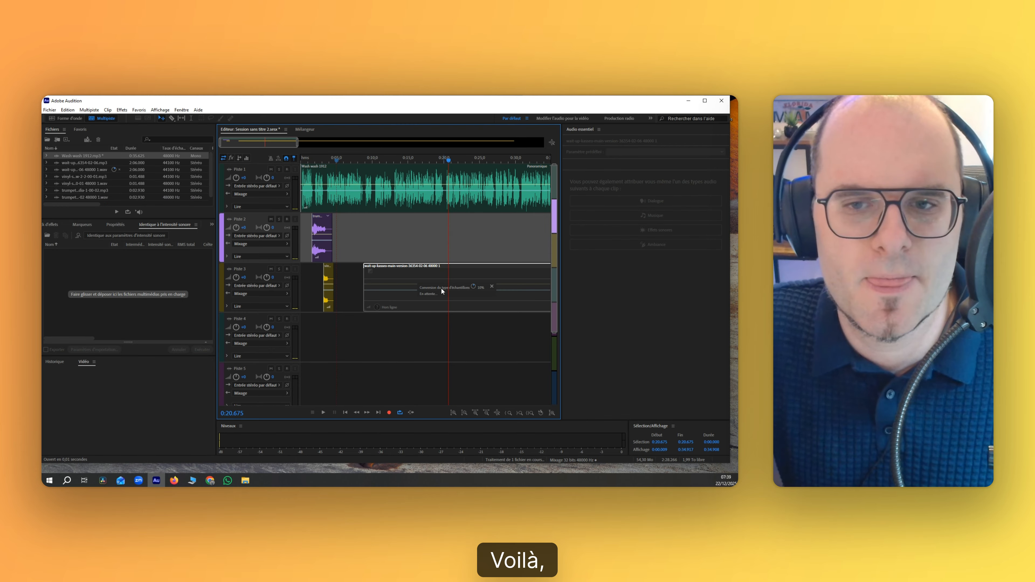
# Play the session from the beginning and move the music clip on track 3 to start at about 7 s
pyautogui.click(301, 162)
pyautogui.press('space')
pyautogui.moveTo(394, 279); pyautogui.dragTo(381, 279)
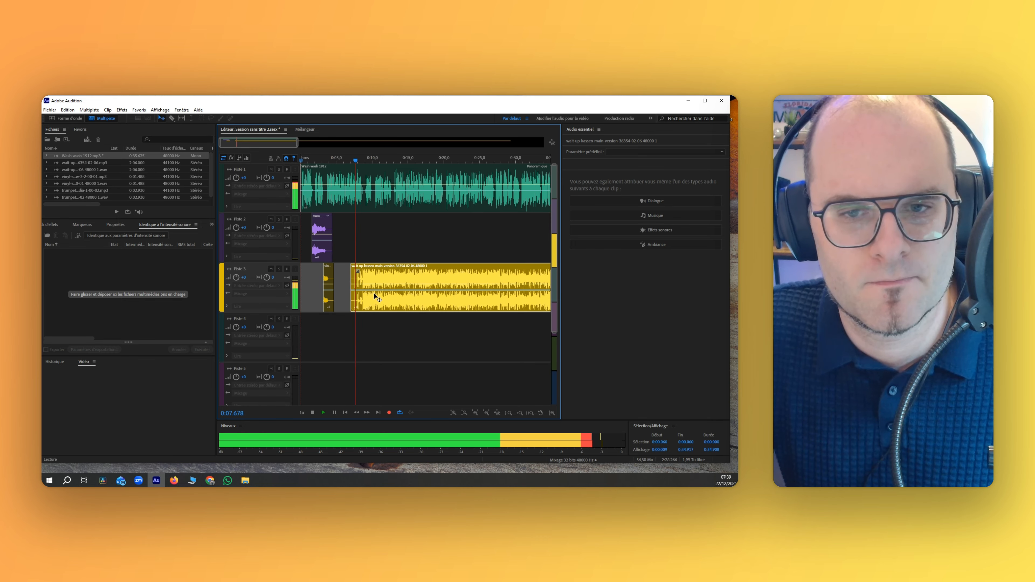
# Move the "wait-up" music clip from track 3 to track 4 and set track 4's volume to -15 dB
pyautogui.moveTo(374, 312); pyautogui.dragTo(374, 362)
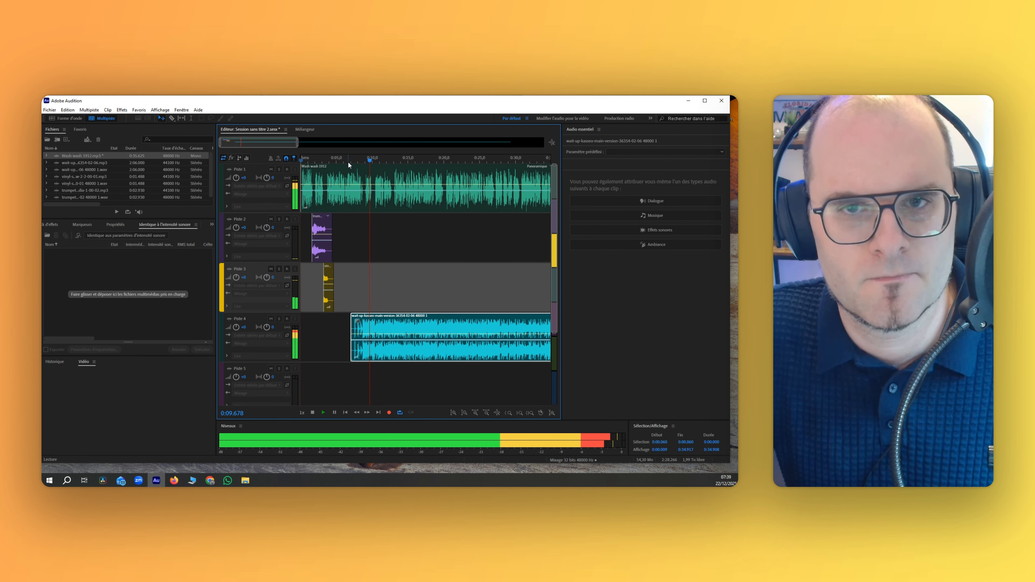
pyautogui.click(243, 327)
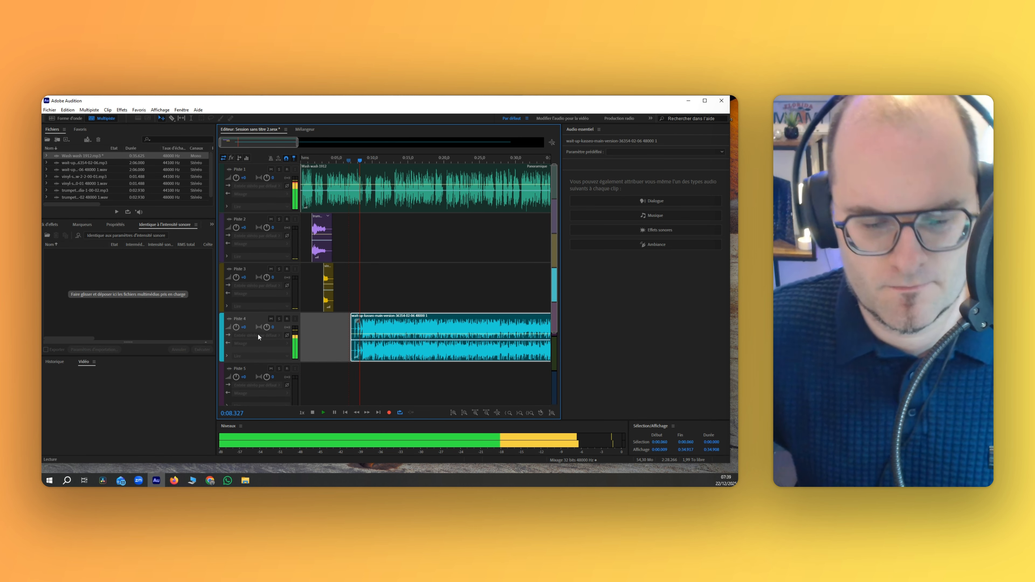
pyautogui.write('-15')
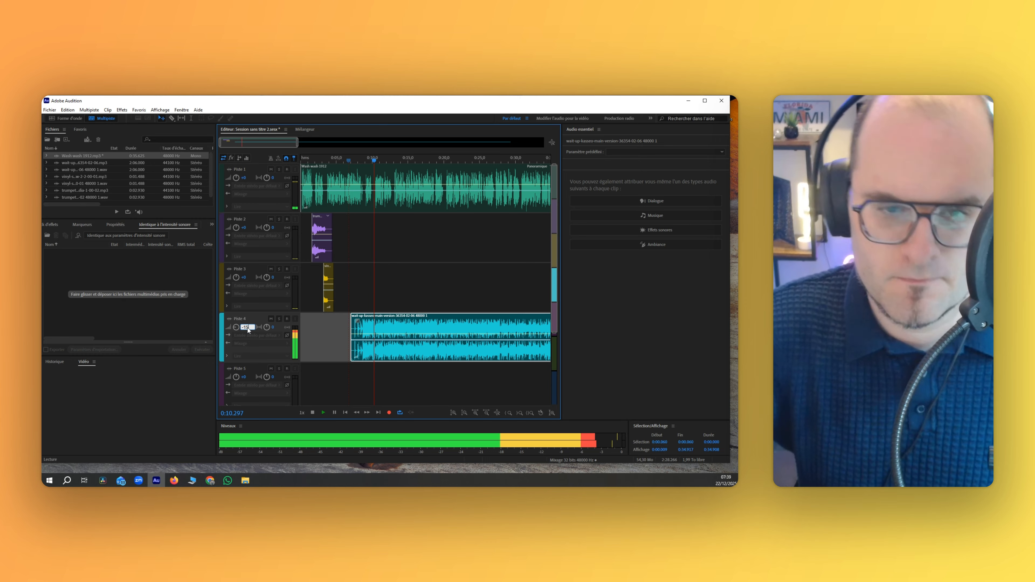
# Split the music clip on track 4 near its ending at about 2:06 and just after the voice ends, at about 39 s
pyautogui.moveTo(297, 142); pyautogui.dragTo(539, 142)
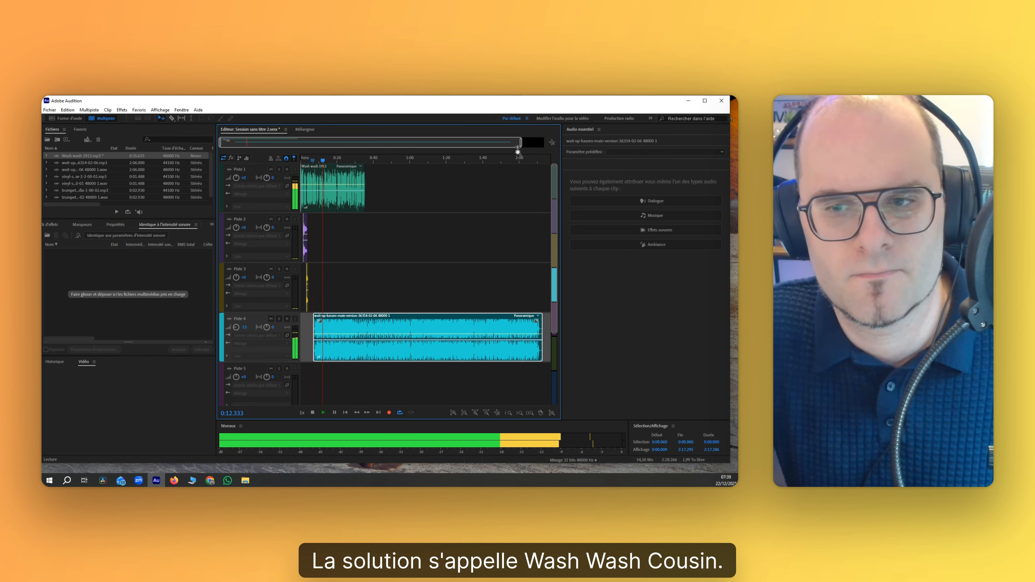
pyautogui.click(172, 118)
pyautogui.click(517, 351)
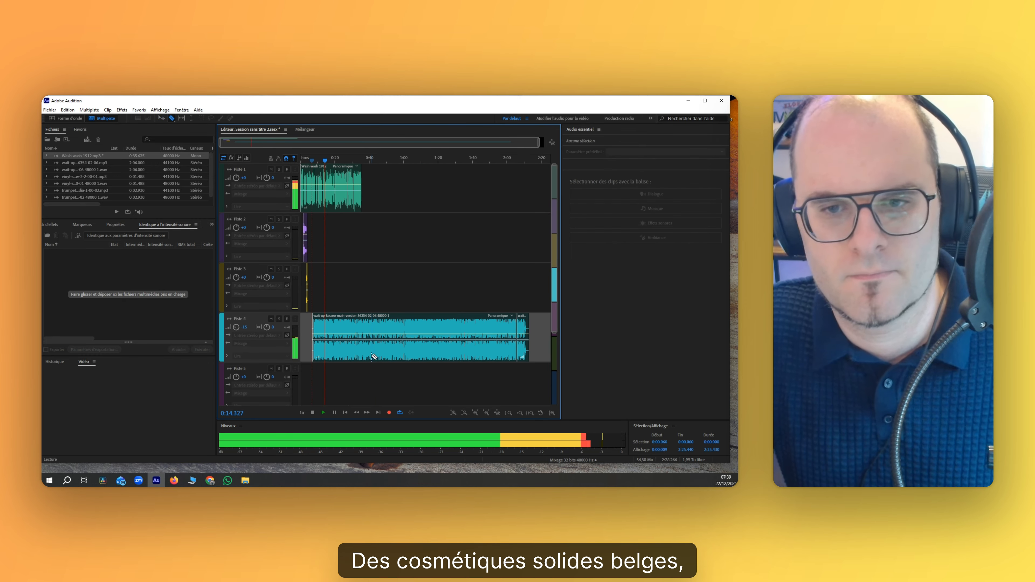
pyautogui.click(367, 350)
pyautogui.press('v')
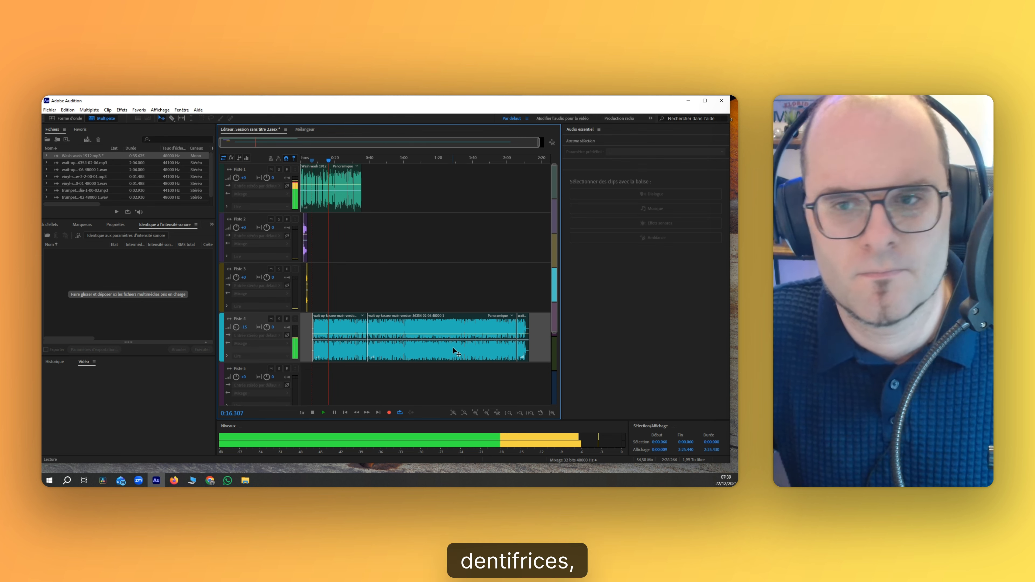
# Delete the long middle section of the music and bring the ending fragment close to the first section
pyautogui.click(451, 351)
pyautogui.press('Delete')
pyautogui.moveTo(526, 338); pyautogui.dragTo(384, 343)
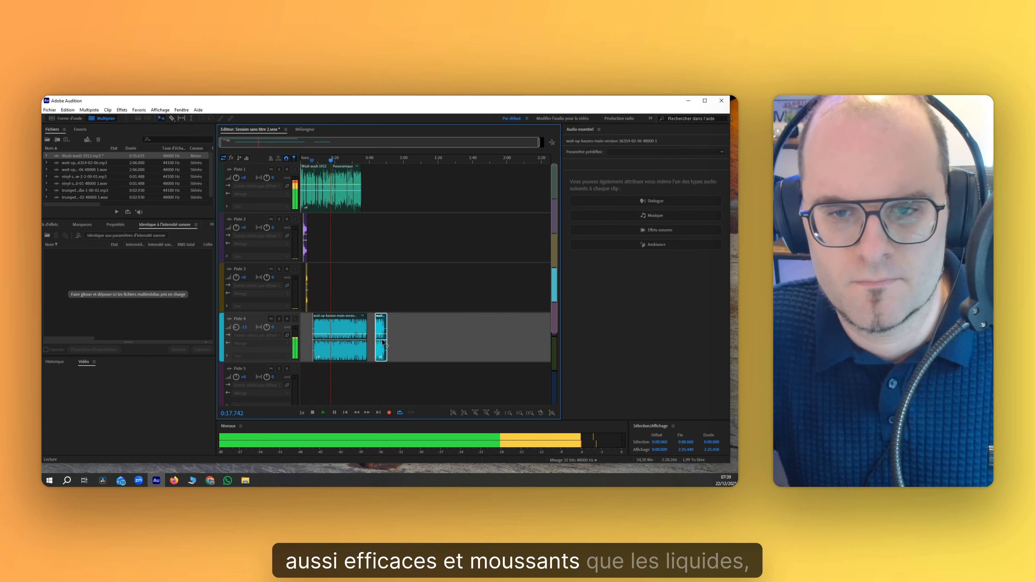
# Trim the first music section to about 35 s and overlap the ending fragment onto it as a crossfade
pyautogui.click(474, 413)
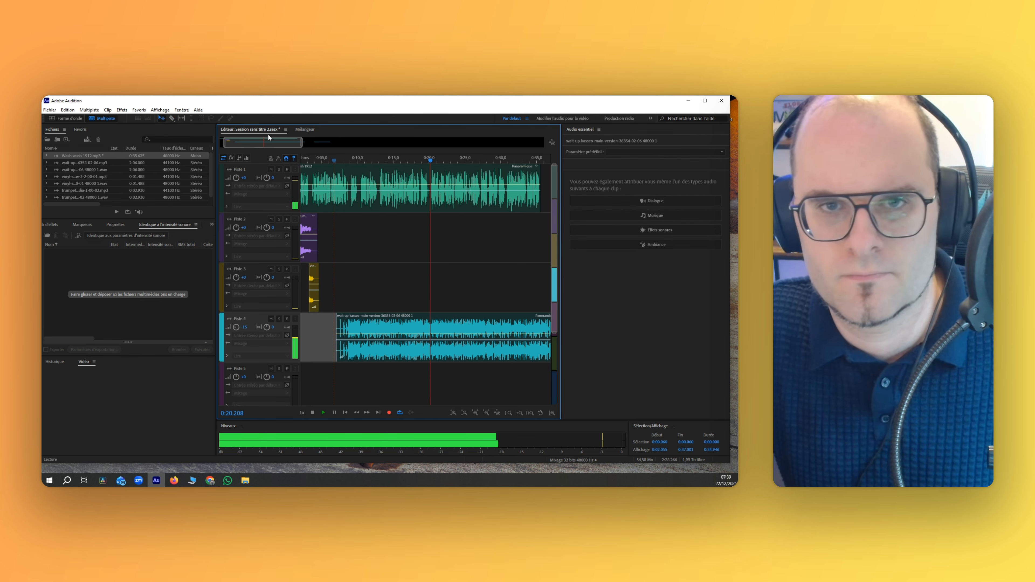
pyautogui.moveTo(269, 137); pyautogui.dragTo(300, 143)
pyautogui.moveTo(454, 364); pyautogui.dragTo(427, 365)
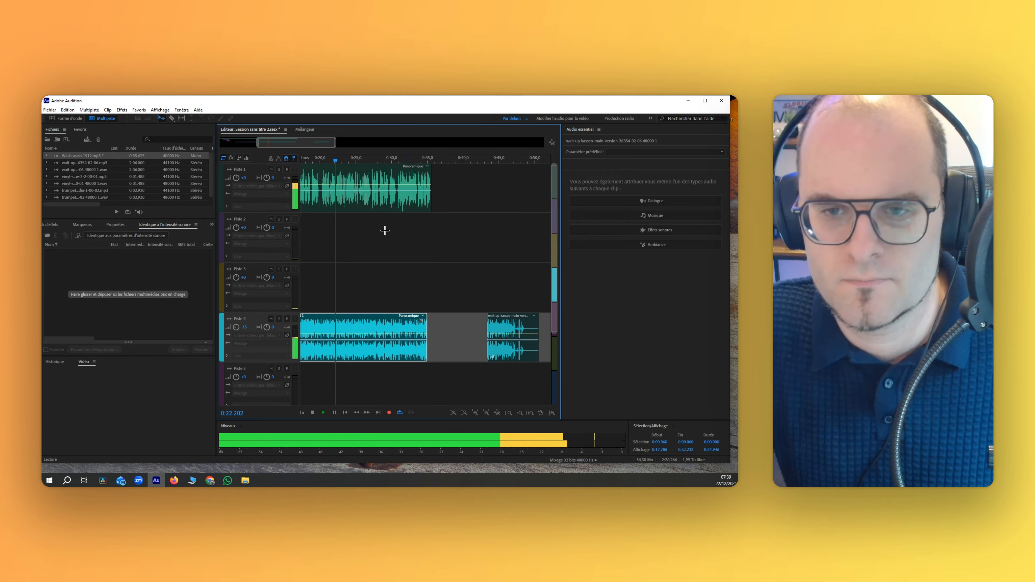
pyautogui.moveTo(507, 329); pyautogui.dragTo(455, 347)
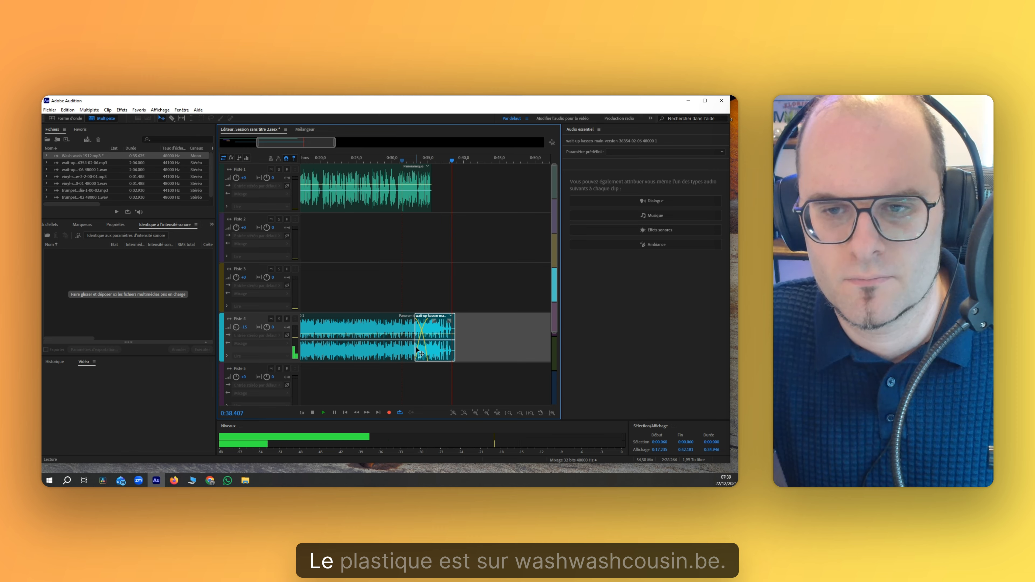
# Fine-tune the position of the music's ending fragment on track 4 and play the transition from about 33.5 s
pyautogui.moveTo(421, 349); pyautogui.dragTo(426, 349)
pyautogui.press('space')
pyautogui.moveTo(276, 141); pyautogui.dragTo(316, 142)
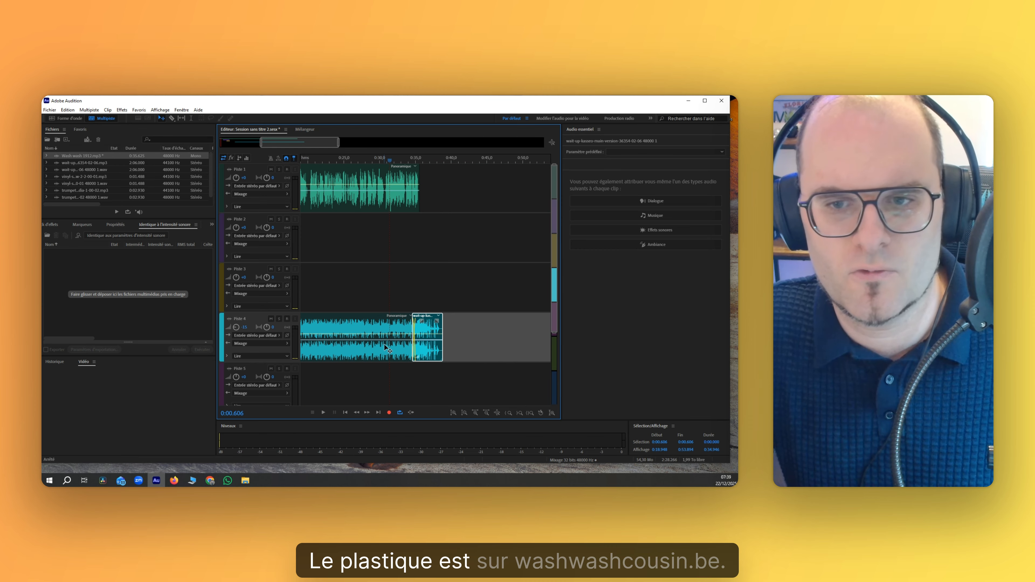
pyautogui.click(405, 168)
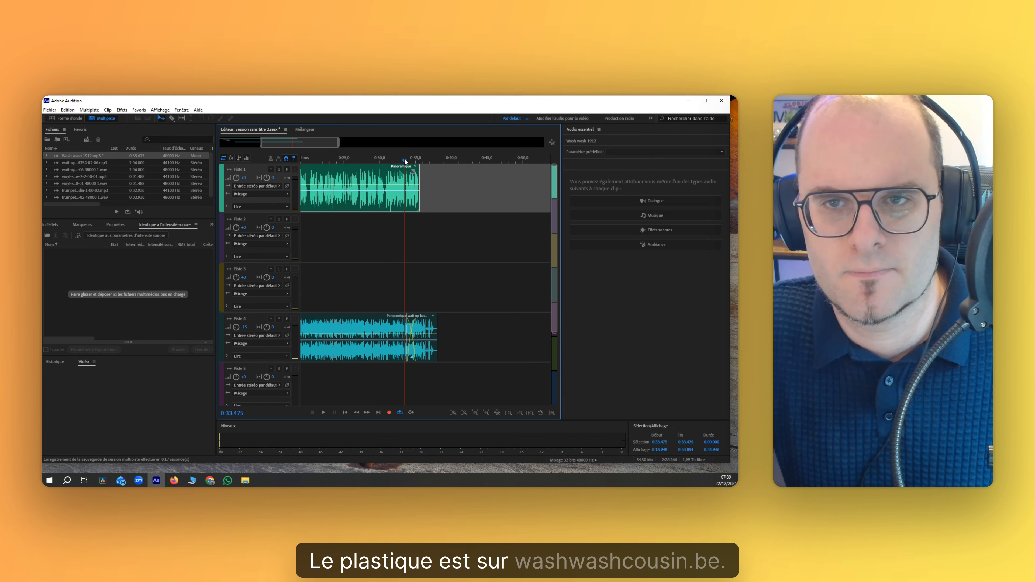
pyautogui.press('space')
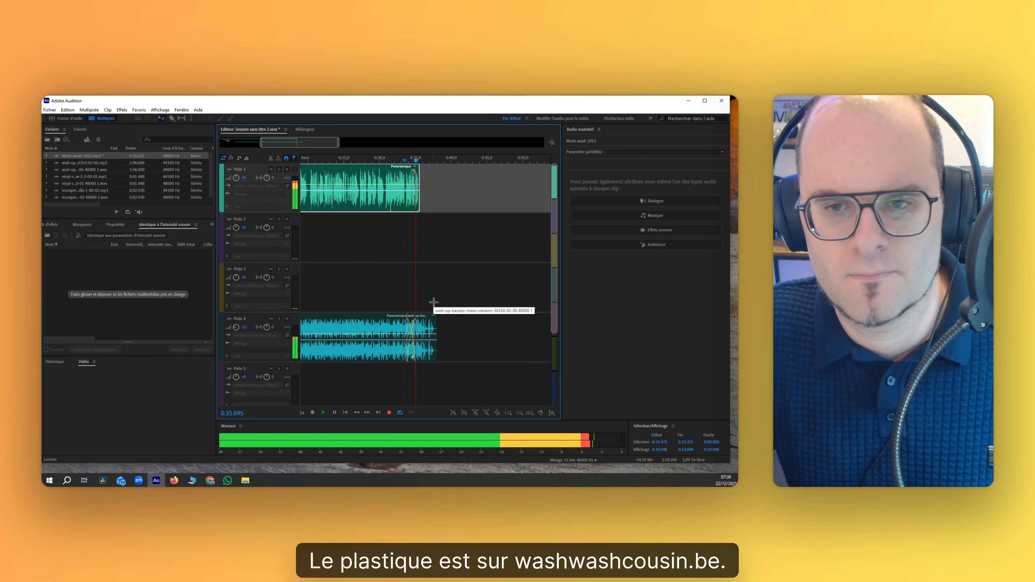
pyautogui.click(422, 333)
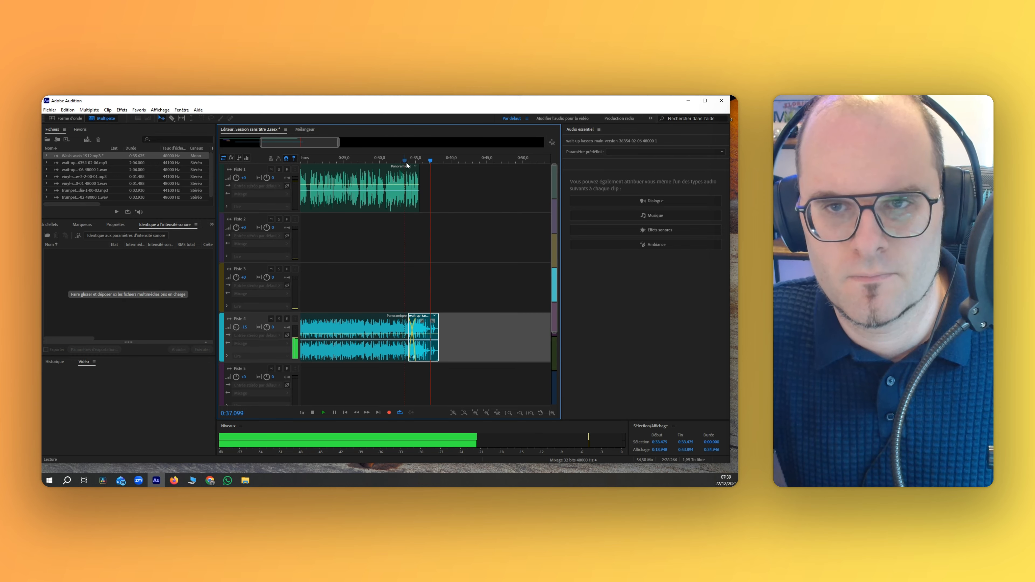
pyautogui.press('space')
pyautogui.press('space')
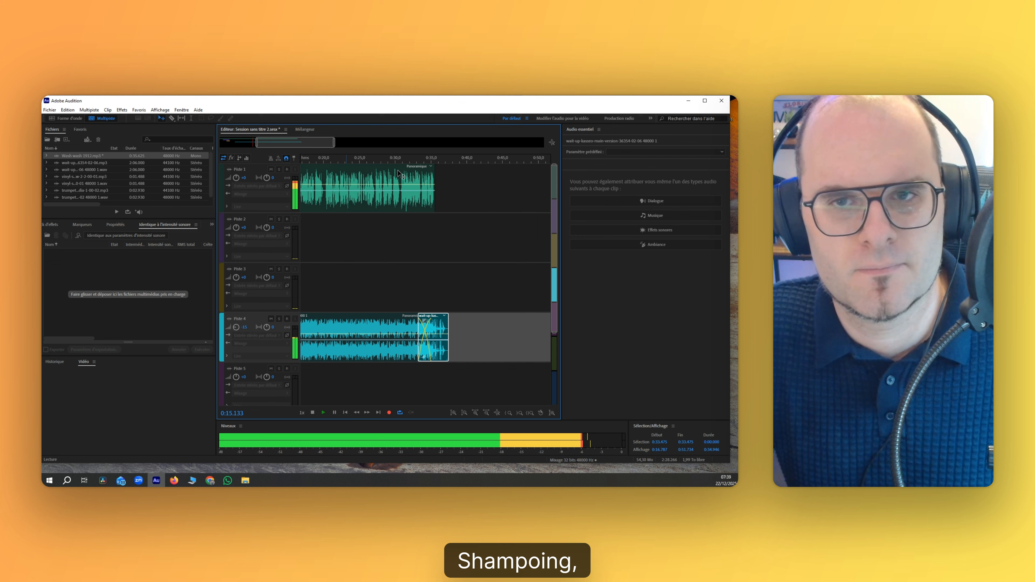
# Replay the end of the spot from about 32 s and 34 s to check the voice against the music's ending
pyautogui.click(410, 160)
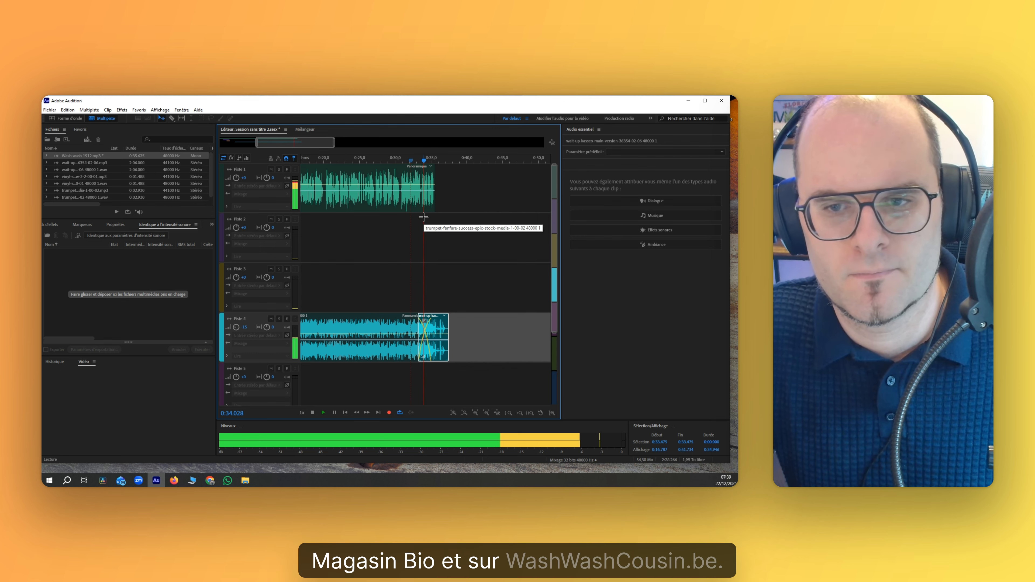
pyautogui.press('space')
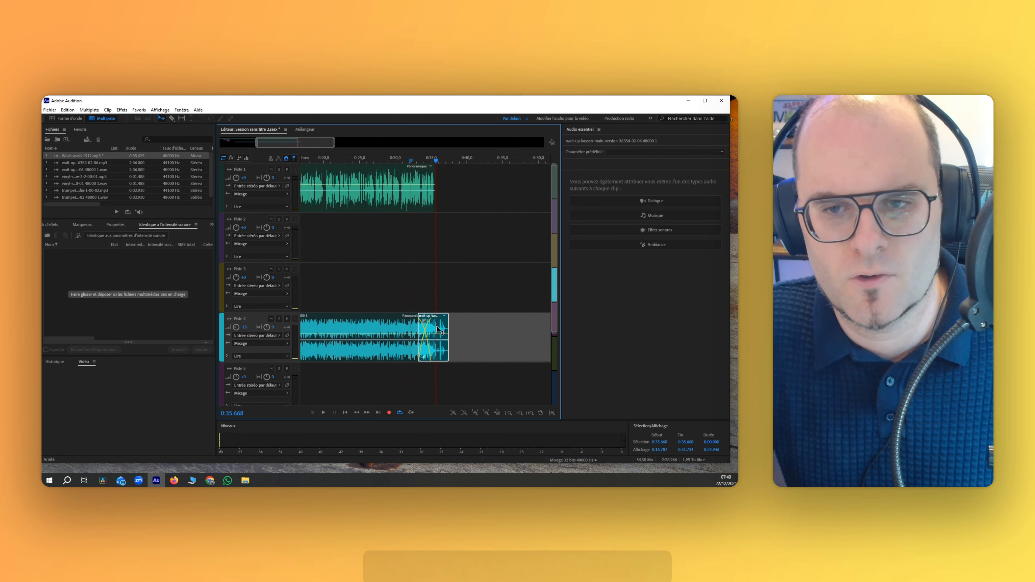
pyautogui.click(422, 161)
pyautogui.press('space')
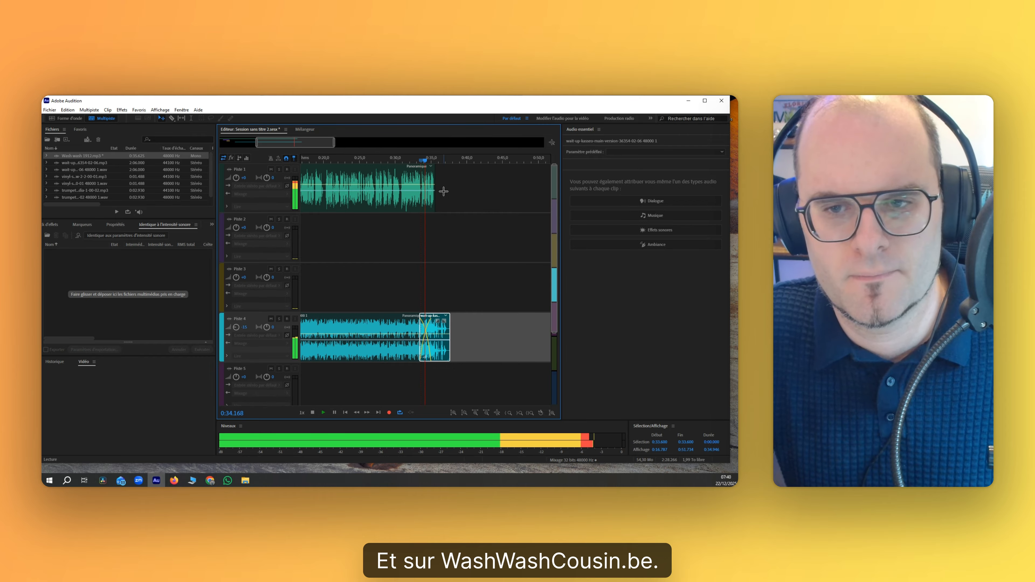
# Mix down the entire session to a new audio file
pyautogui.rightClick(375, 286)
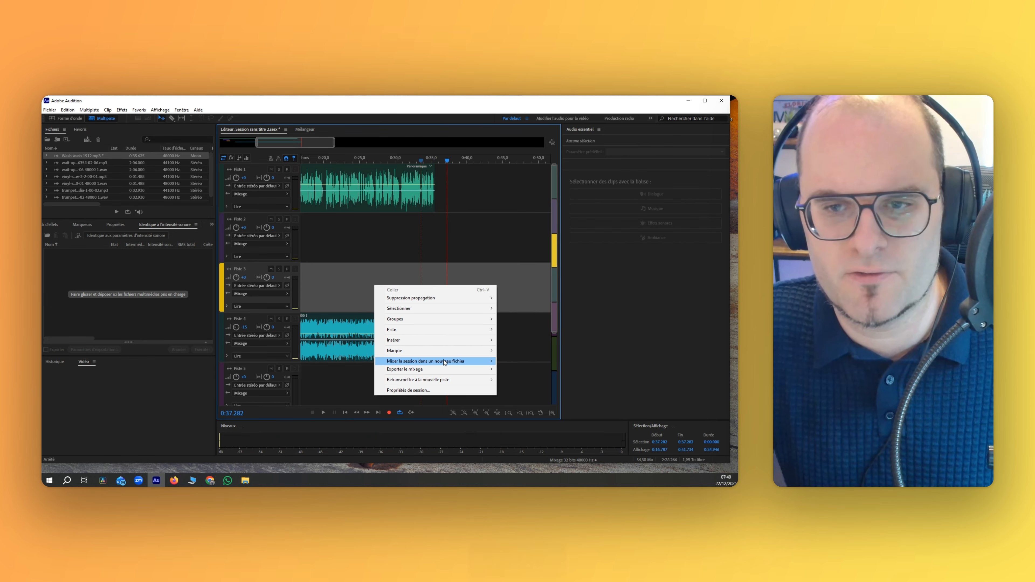
pyautogui.moveTo(444, 362)
pyautogui.click(527, 363)
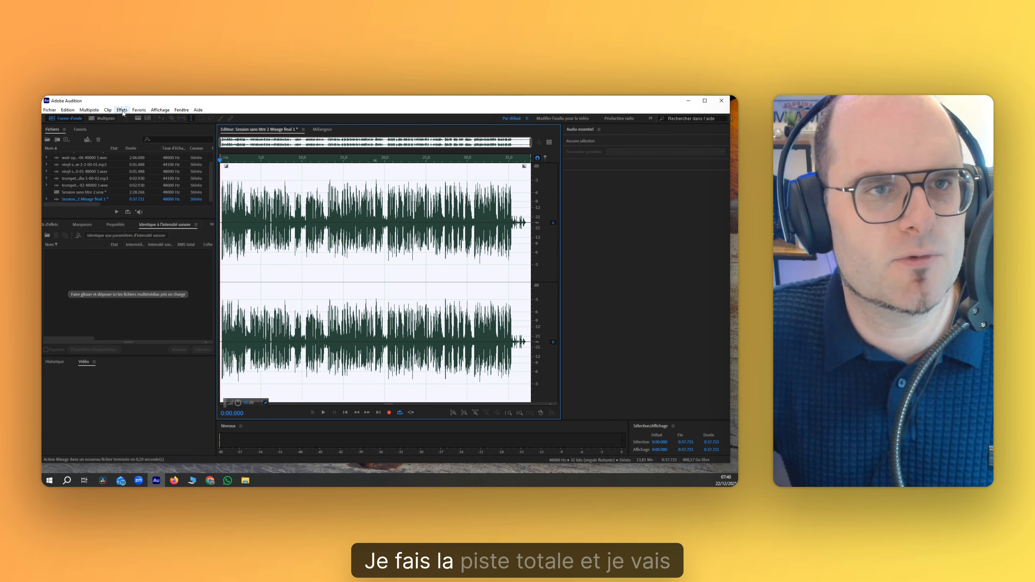
# Apply the multiband compressor to the whole mixdown
pyautogui.click(122, 111)
pyautogui.moveTo(203, 190)
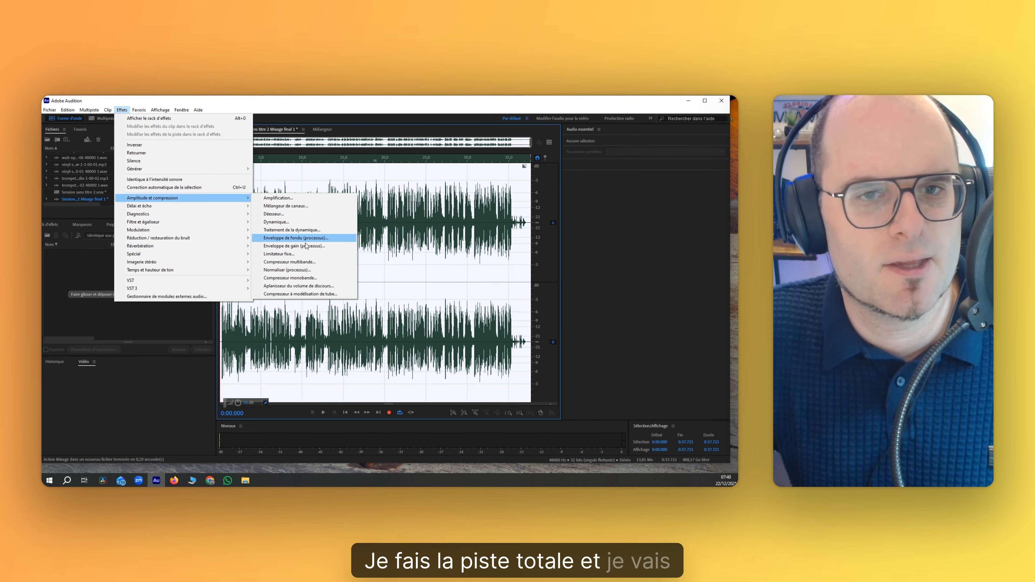
pyautogui.click(296, 263)
pyautogui.click(469, 403)
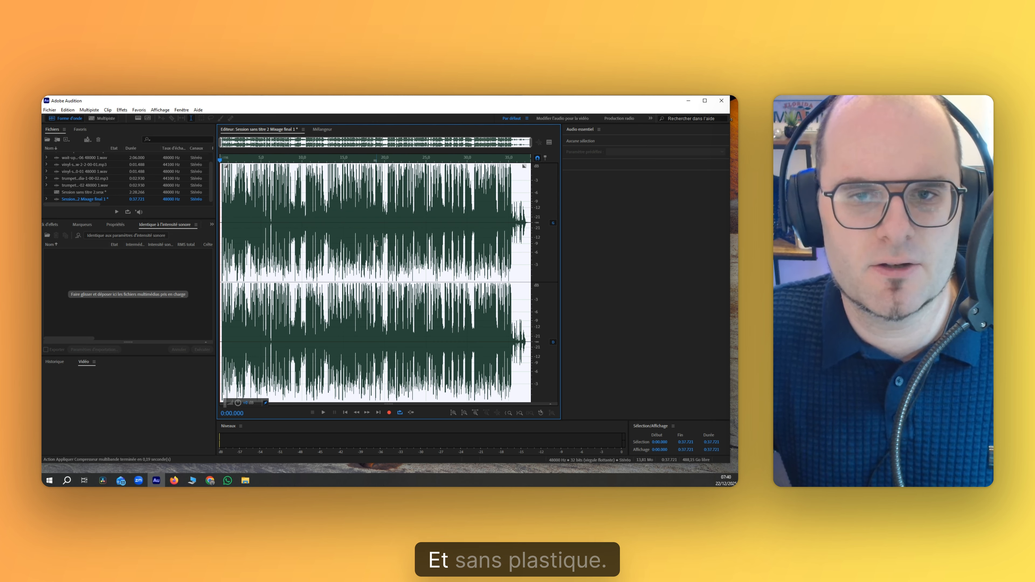
# Play the compressed mix from about 19 s and select the entire waveform
pyautogui.click(376, 289)
pyautogui.press('space')
pyautogui.click(332, 263)
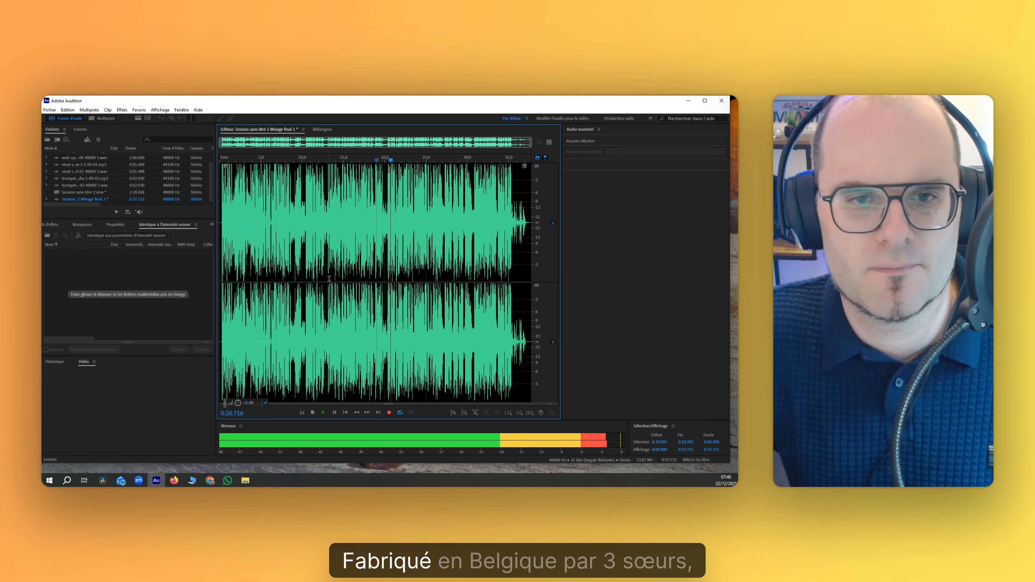
pyautogui.hotkey('ctrl', 'a')
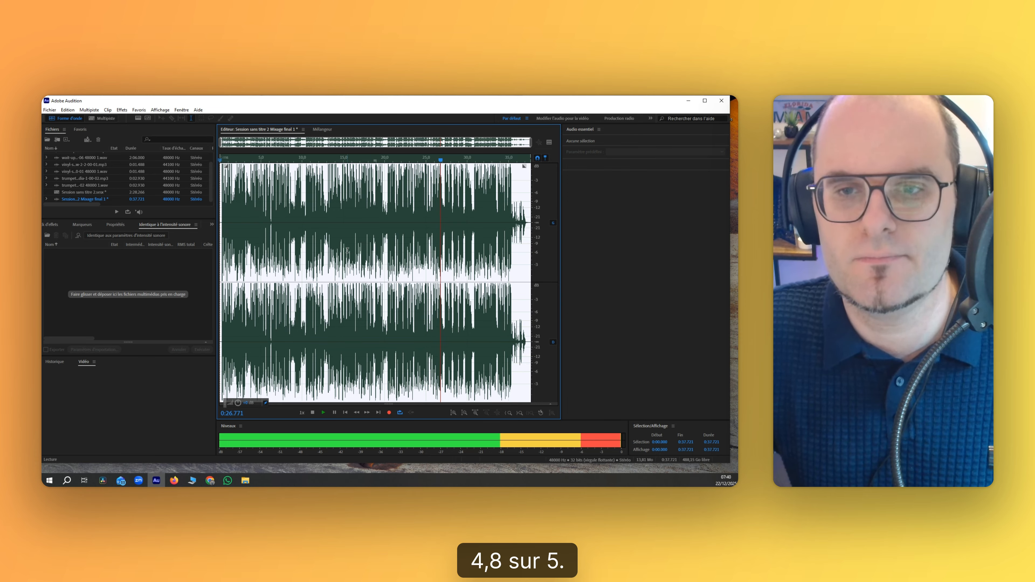
pyautogui.click(79, 119)
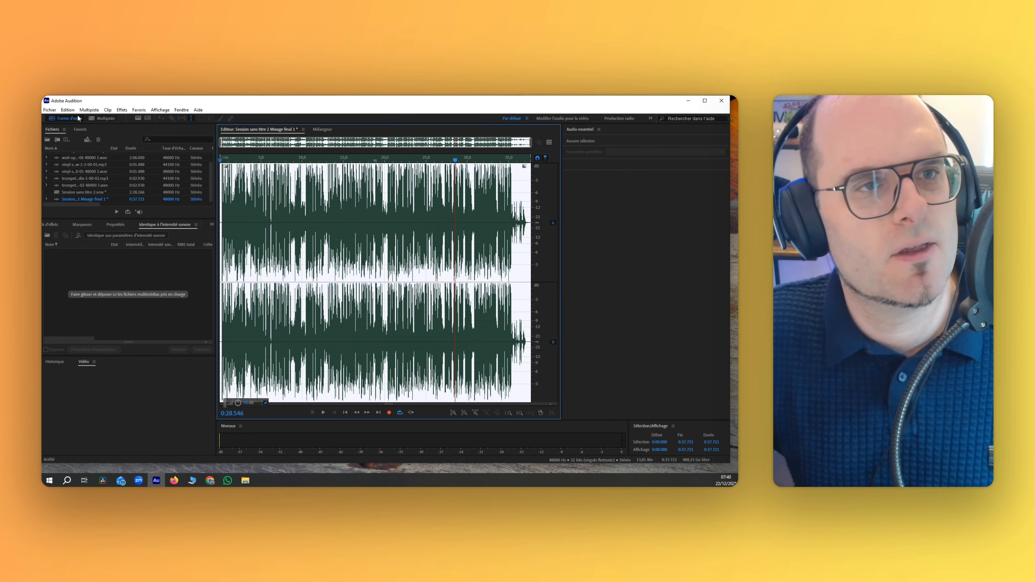
# Switch to the Chrome browser
pyautogui.hotkey('alt', 'Tab')
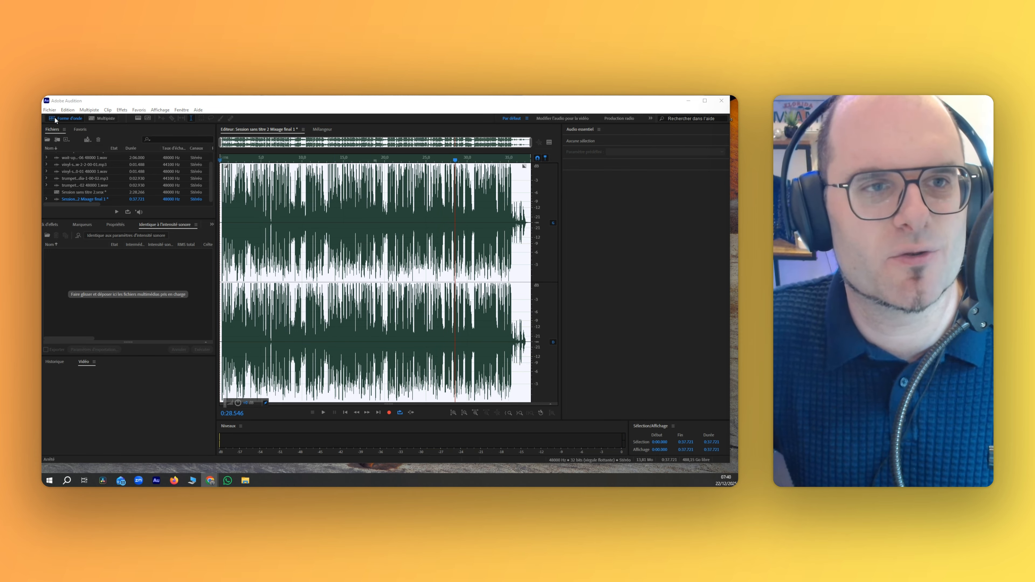